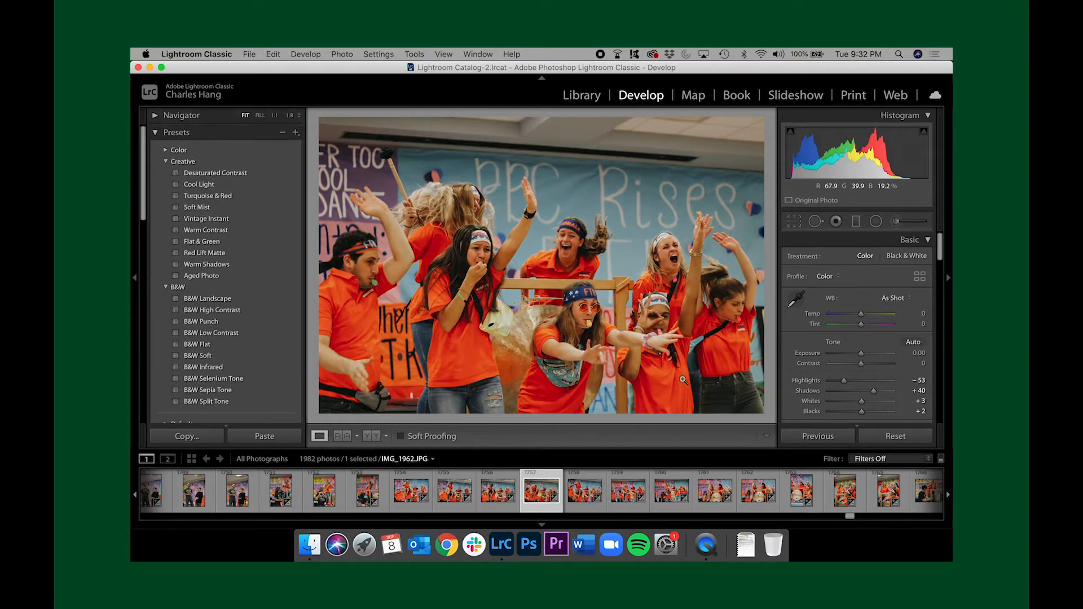
# Raise the exposure slightly and cool the white balance of IMG_1962, then compare it with the unedited photo
pyautogui.moveTo(861, 353); pyautogui.dragTo(863, 356)
pyautogui.moveTo(861, 314); pyautogui.dragTo(860, 325)
pyautogui.scroll(3, 671, 254)
pyautogui.scroll(-3, 733, 361)
pyautogui.press('\\')
pyautogui.press('\\')
# Lower the photo's highlights and whites slightly and lift its shadows a little
pyautogui.moveTo(844, 382); pyautogui.dragTo(842, 382)
pyautogui.moveTo(874, 392); pyautogui.dragTo(874, 392)
pyautogui.moveTo(861, 402); pyautogui.dragTo(859, 402)
# Reduce the orange saturation in the HSL adjustments while viewing the orange shirts up close
pyautogui.scroll(-10, 852, 401)
pyautogui.press('super+equal')
pyautogui.moveTo(615, 205); pyautogui.dragTo(649, 205)
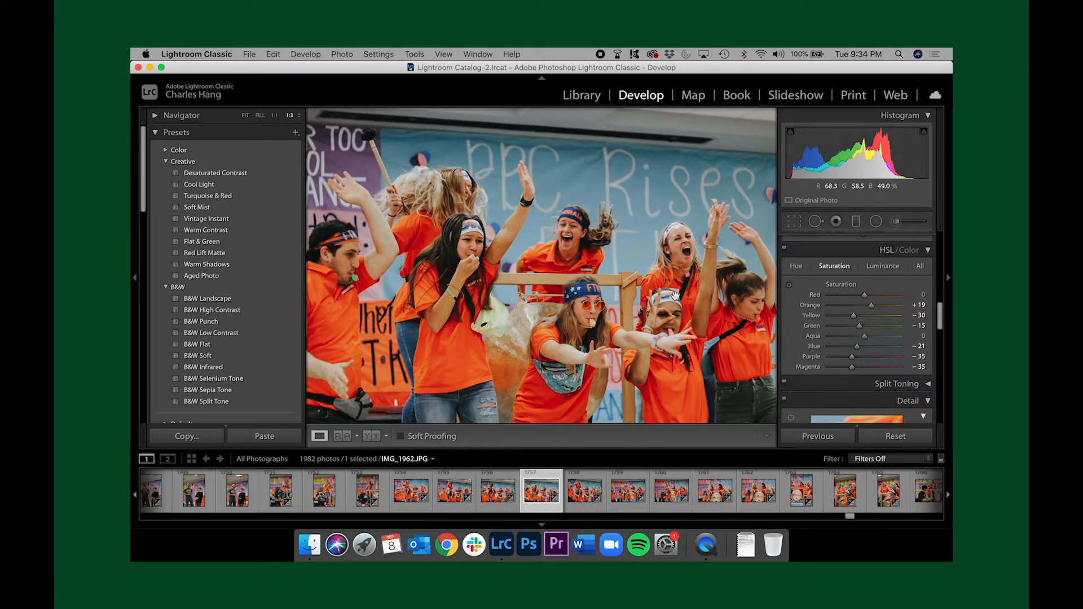
pyautogui.moveTo(872, 307)
pyautogui.mouseDown()
pyautogui.moveTo(882, 308)
pyautogui.moveTo(866, 309)
pyautogui.mouseUp()
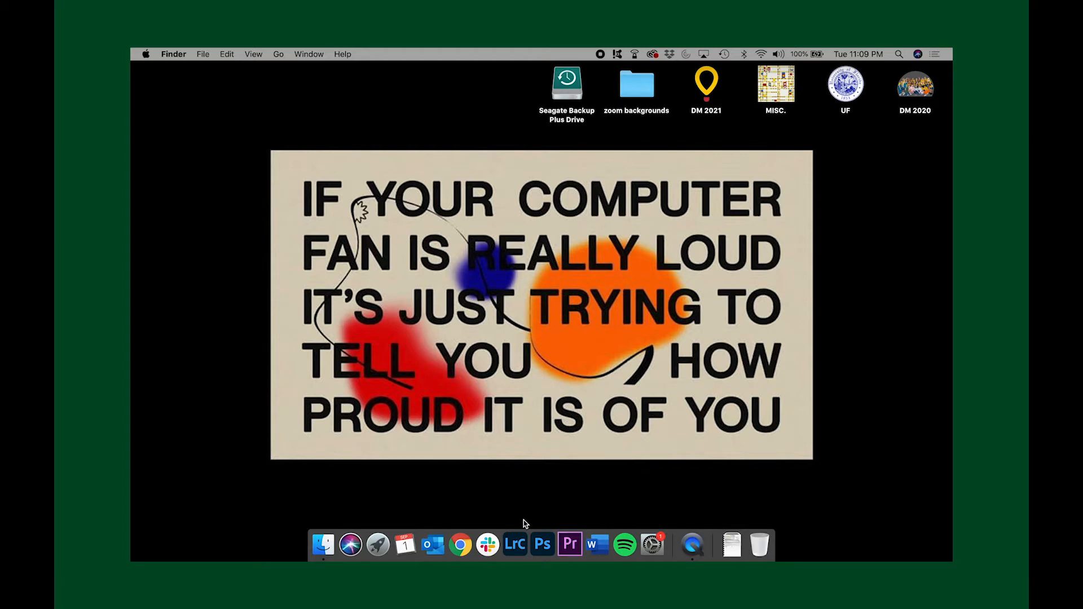
# Open Lightroom Classic, set the white balance Tint to −32 and then +26, and shift the Temp toward yellow
pyautogui.click(515, 544)
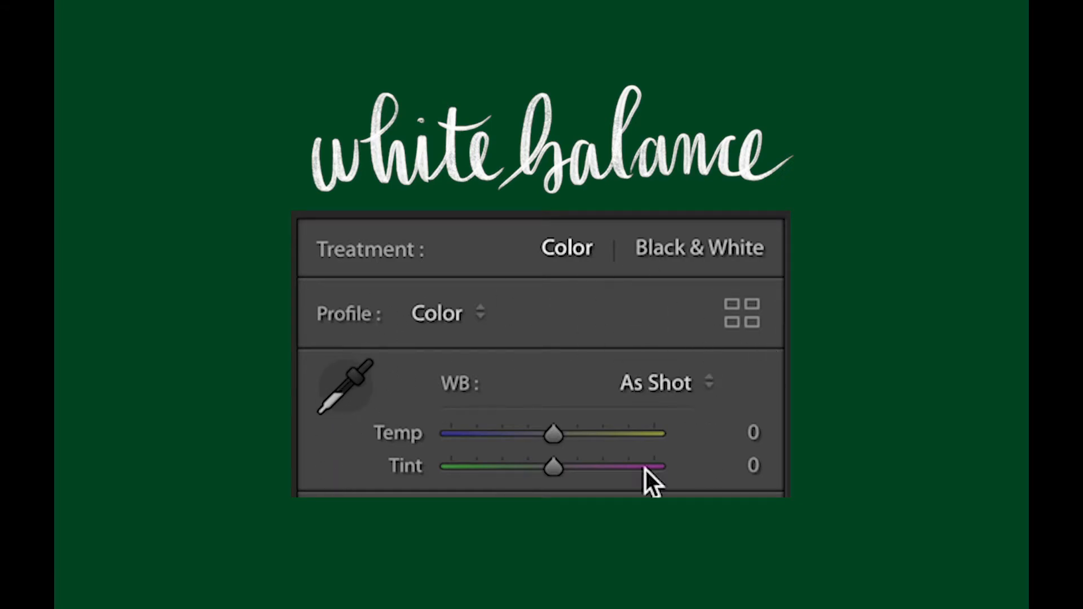
pyautogui.moveTo(557, 438)
pyautogui.mouseDown()
pyautogui.moveTo(503, 444)
pyautogui.moveTo(599, 435)
pyautogui.moveTo(557, 438)
pyautogui.mouseUp()
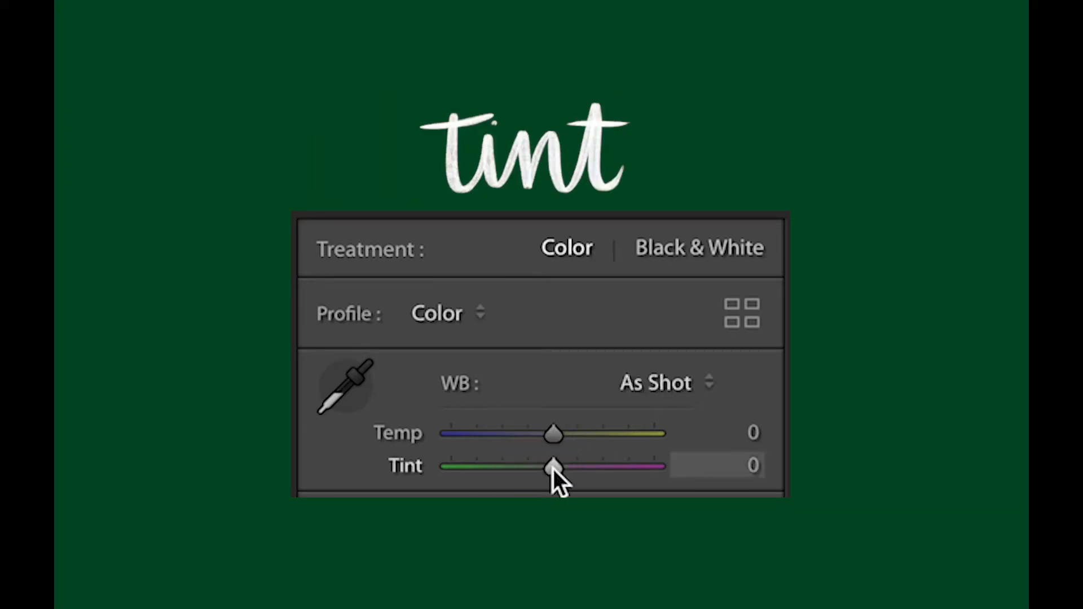
pyautogui.moveTo(553, 469); pyautogui.dragTo(519, 476)
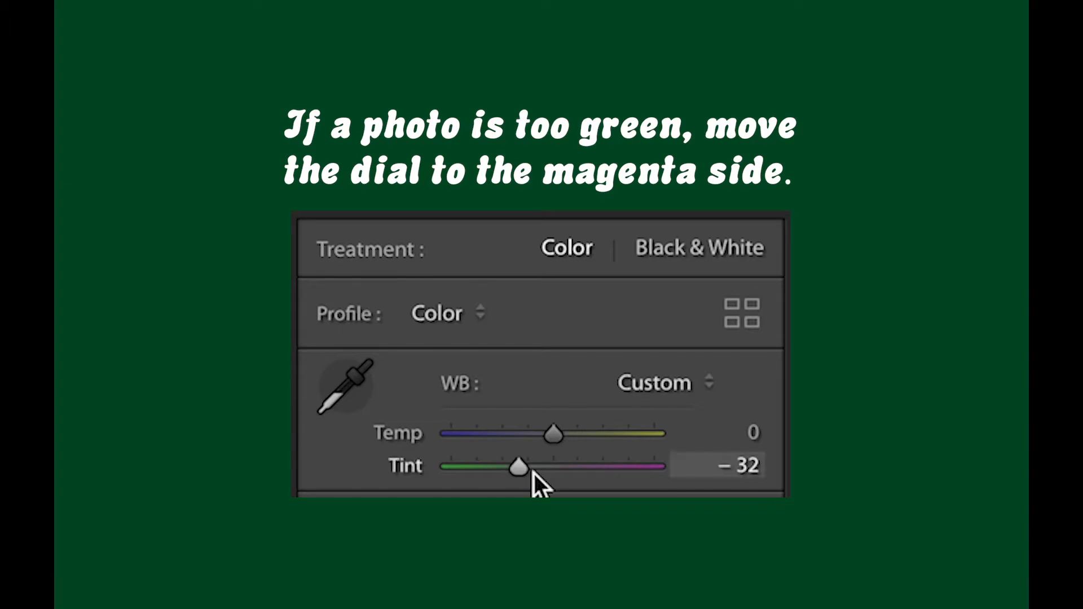
pyautogui.moveTo(524, 472); pyautogui.dragTo(587, 471)
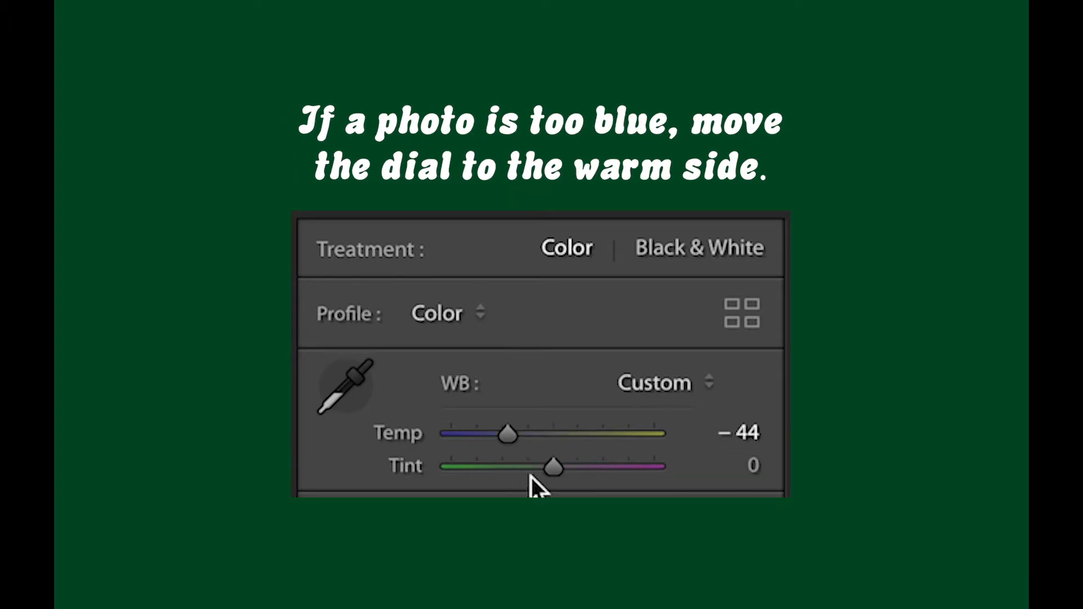
pyautogui.moveTo(516, 435); pyautogui.dragTo(589, 435)
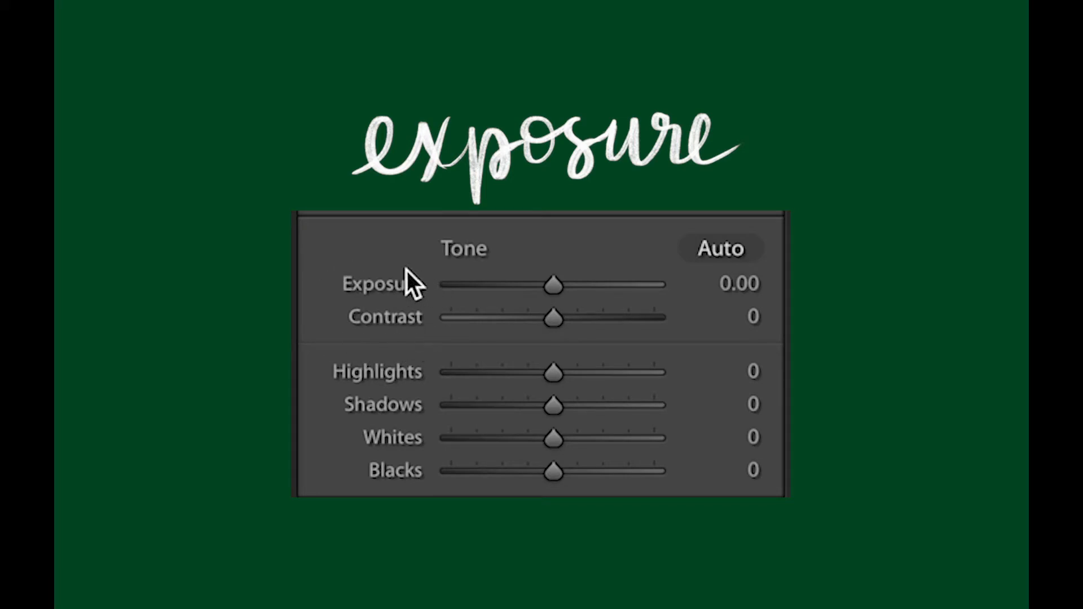
# Raise the Exposure to +0.30 in the Tone settings
pyautogui.moveTo(555, 291)
pyautogui.mouseDown()
pyautogui.moveTo(523, 293)
pyautogui.moveTo(604, 292)
pyautogui.moveTo(557, 298)
pyautogui.moveTo(560, 284)
pyautogui.mouseUp()
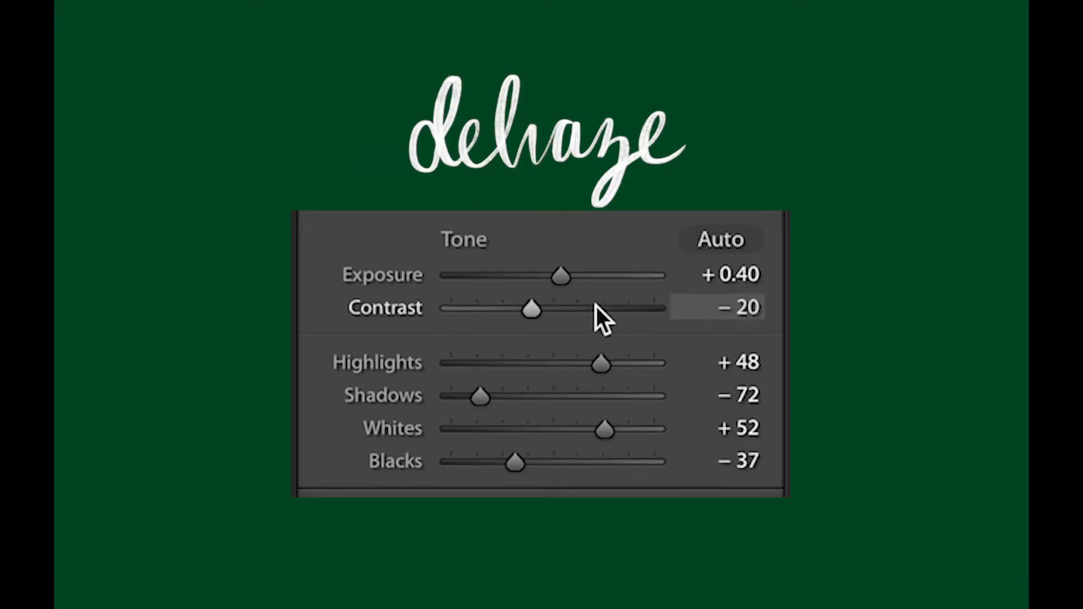
pyautogui.scroll(-1, 597, 314)
pyautogui.scroll(-6, 597, 326)
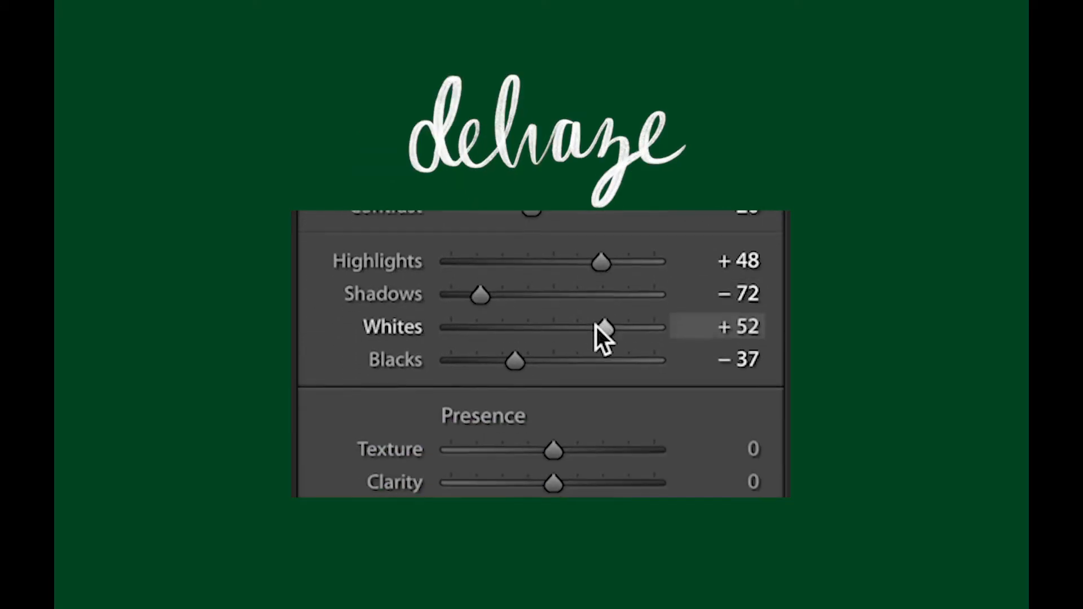
pyautogui.scroll(-1, 597, 326)
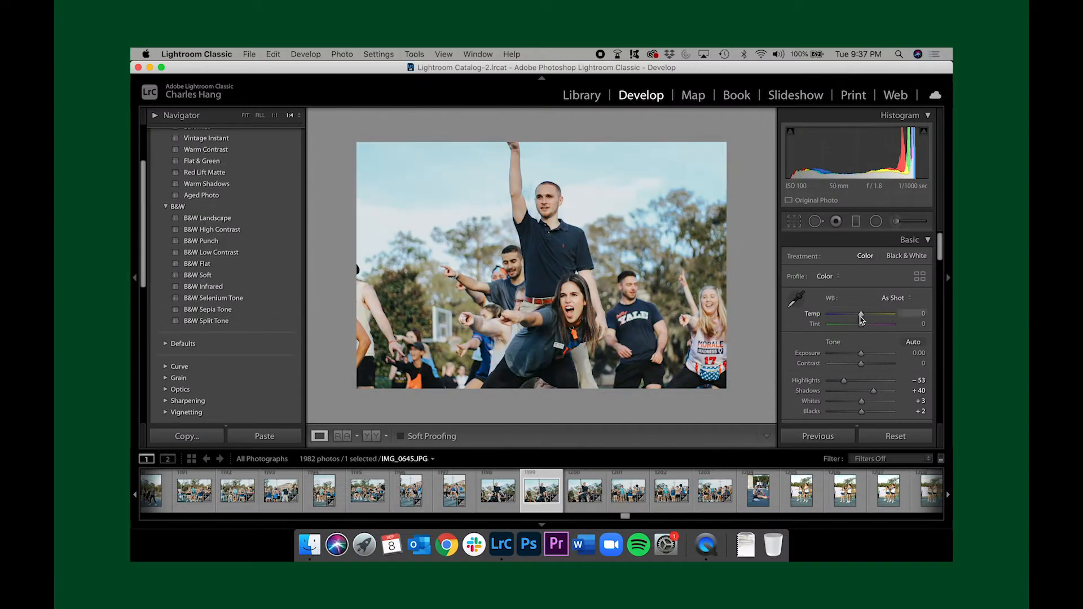
# Set IMG_0645's Temp to +6, Exposure to −0.15, Highlights to −77, Shadows to +18, Whites to +8 and Blacks to −5
pyautogui.moveTo(862, 313); pyautogui.dragTo(862, 314)
pyautogui.moveTo(862, 359); pyautogui.dragTo(866, 392)
pyautogui.press('super+equal')
pyautogui.moveTo(862, 402); pyautogui.dragTo(859, 412)
pyautogui.press('super+minus')
pyautogui.scroll(-1, 859, 397)
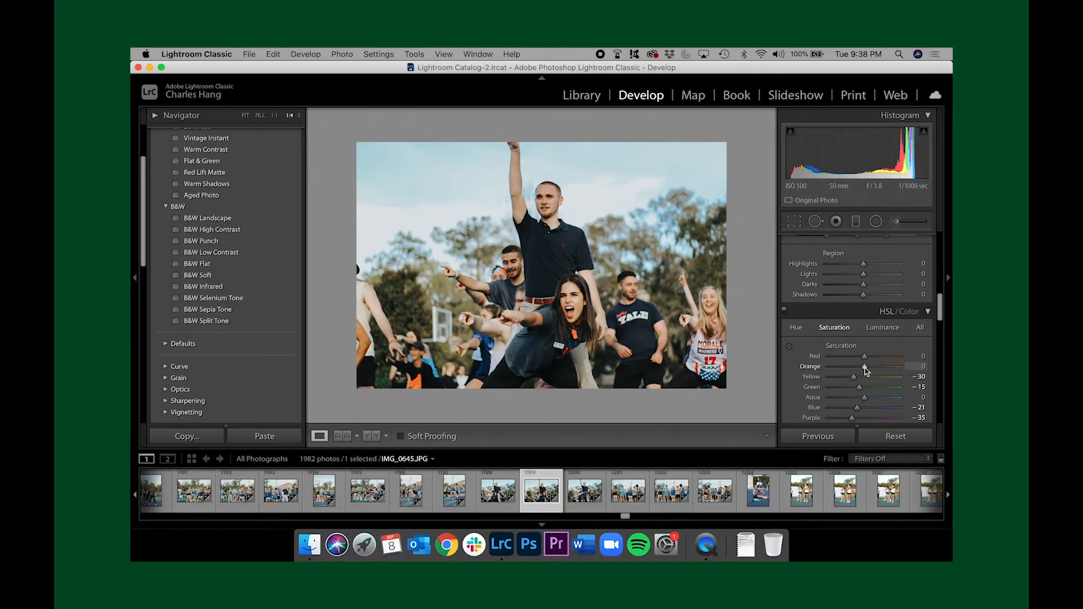
pyautogui.scroll(-2, 867, 374)
pyautogui.moveTo(858, 389); pyautogui.dragTo(854, 388)
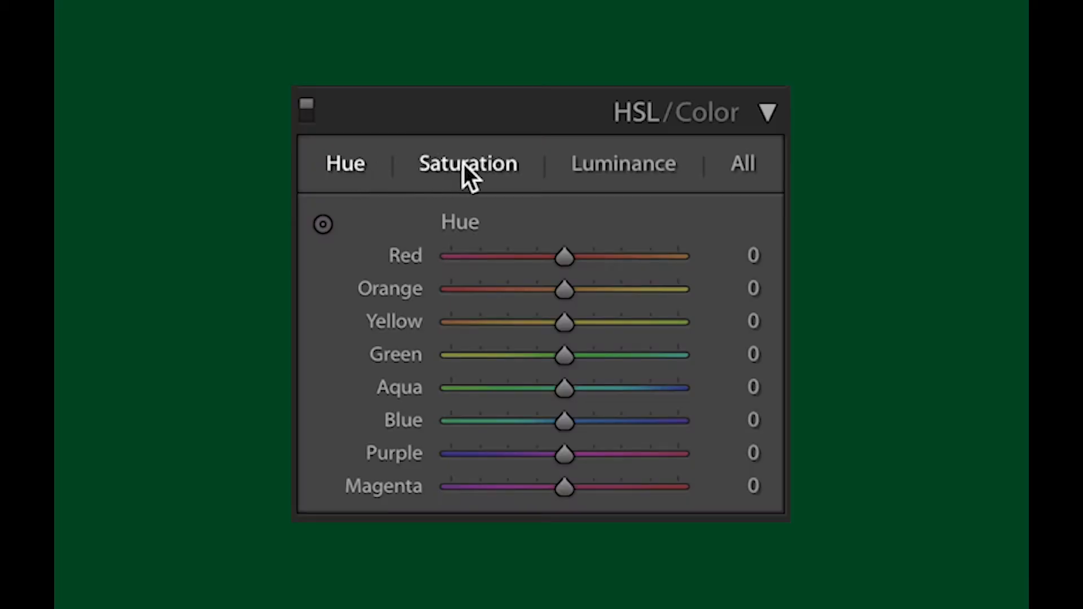
# Look through the Saturation, Luminance and All views of the HSL color adjustments
pyautogui.click(471, 163)
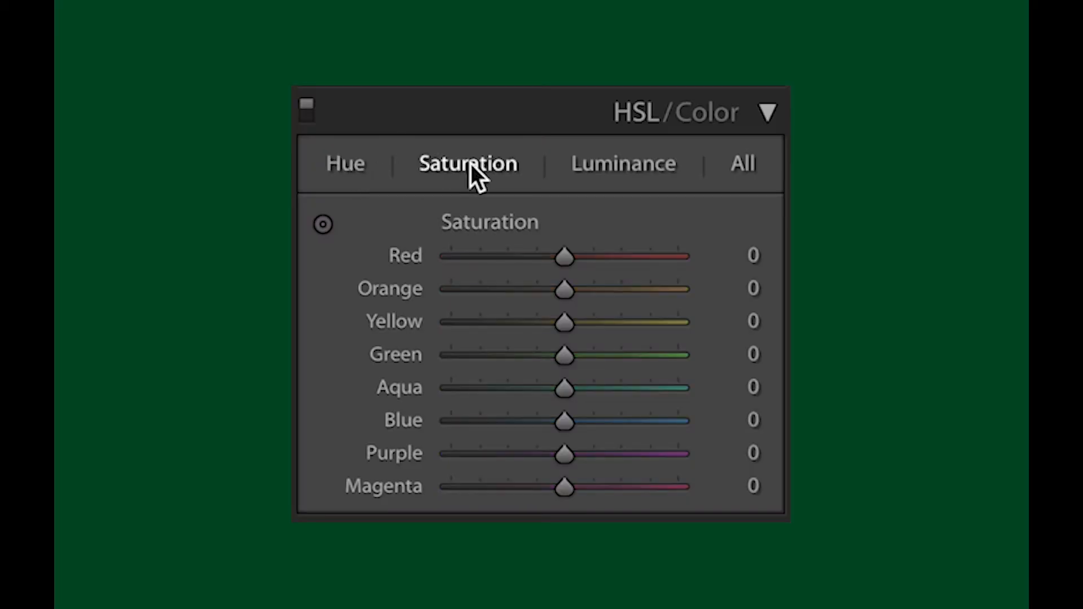
pyautogui.click(626, 165)
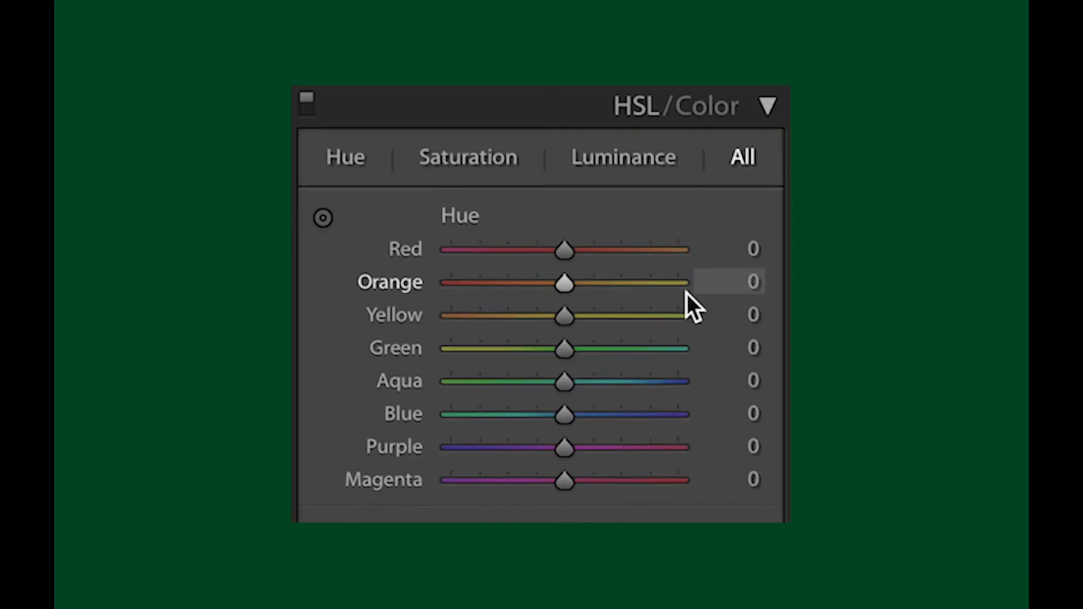
pyautogui.scroll(-5, 686, 293)
pyautogui.scroll(-5, 686, 293)
pyautogui.scroll(-5, 686, 294)
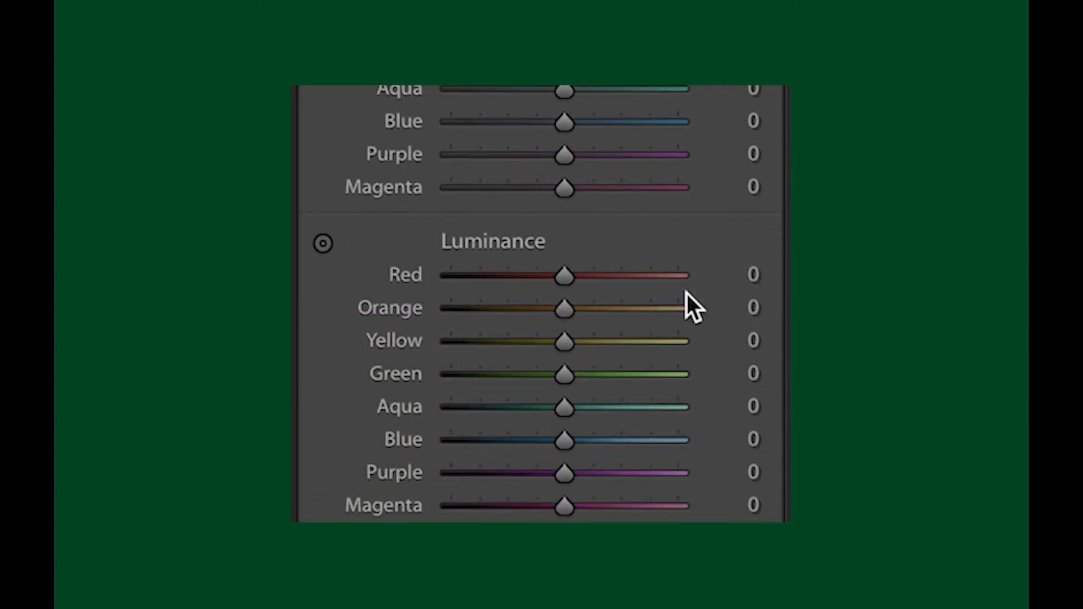
pyautogui.scroll(-1, 686, 294)
pyautogui.scroll(1, 686, 293)
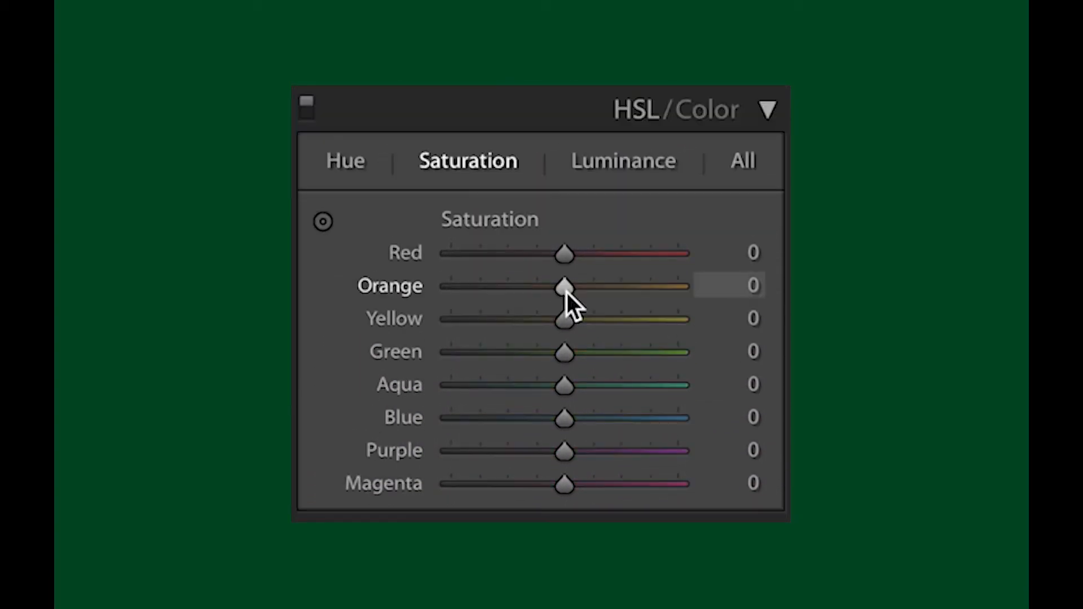
# Lower the orange saturation and shift the red hue to −29 in the HSL adjustments
pyautogui.moveTo(569, 292); pyautogui.dragTo(520, 303)
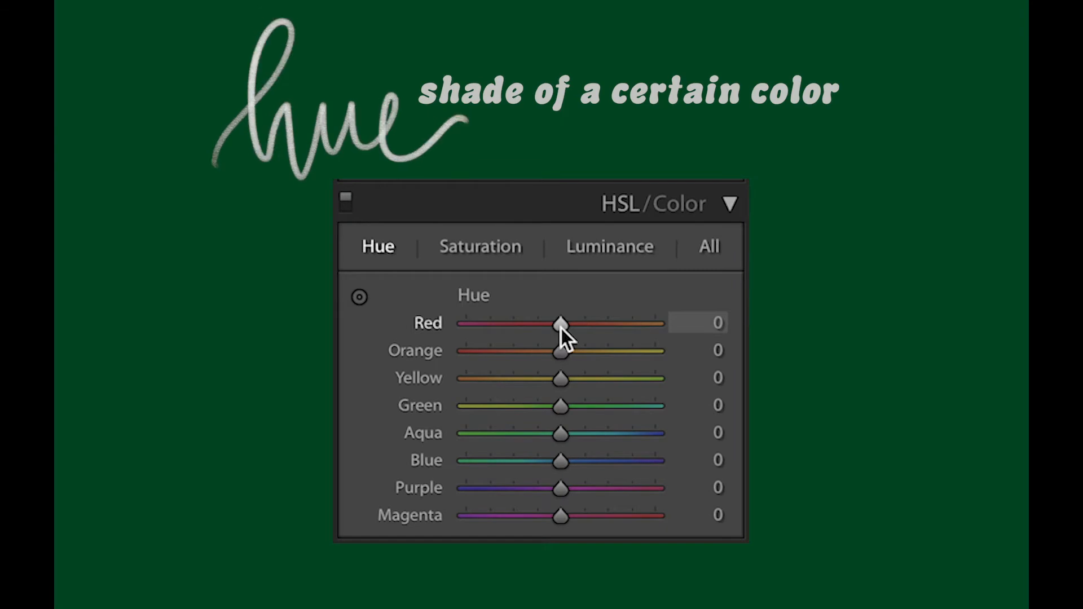
pyautogui.moveTo(561, 328); pyautogui.dragTo(534, 328)
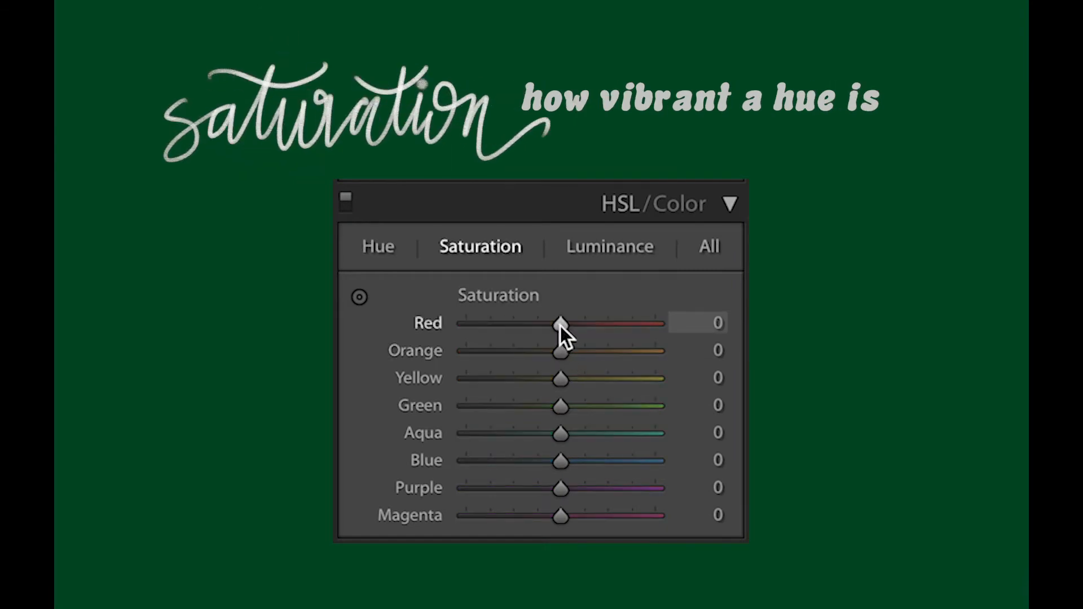
pyautogui.moveTo(560, 327)
pyautogui.mouseDown()
pyautogui.moveTo(509, 327)
pyautogui.moveTo(614, 341)
pyautogui.moveTo(536, 343)
pyautogui.moveTo(557, 343)
pyautogui.mouseUp()
pyautogui.moveTo(560, 351); pyautogui.dragTo(533, 372)
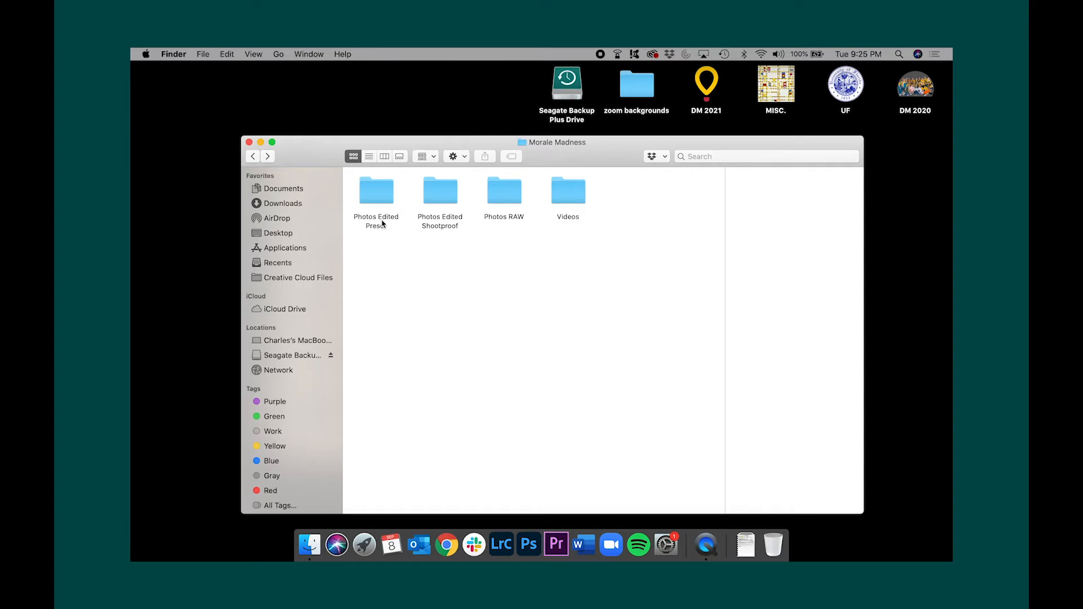
# Browse the images in the Photos RAW folder in Finder and return to the Morale Madness folder
pyautogui.doubleClick(496, 205)
pyautogui.scroll(-10, 518, 283)
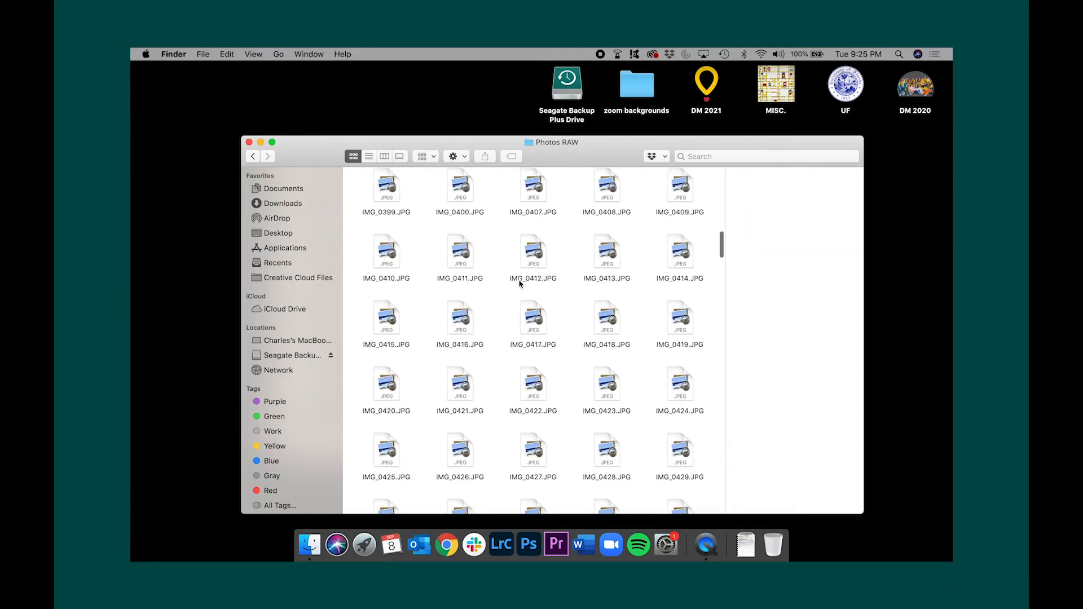
pyautogui.scroll(12, 519, 284)
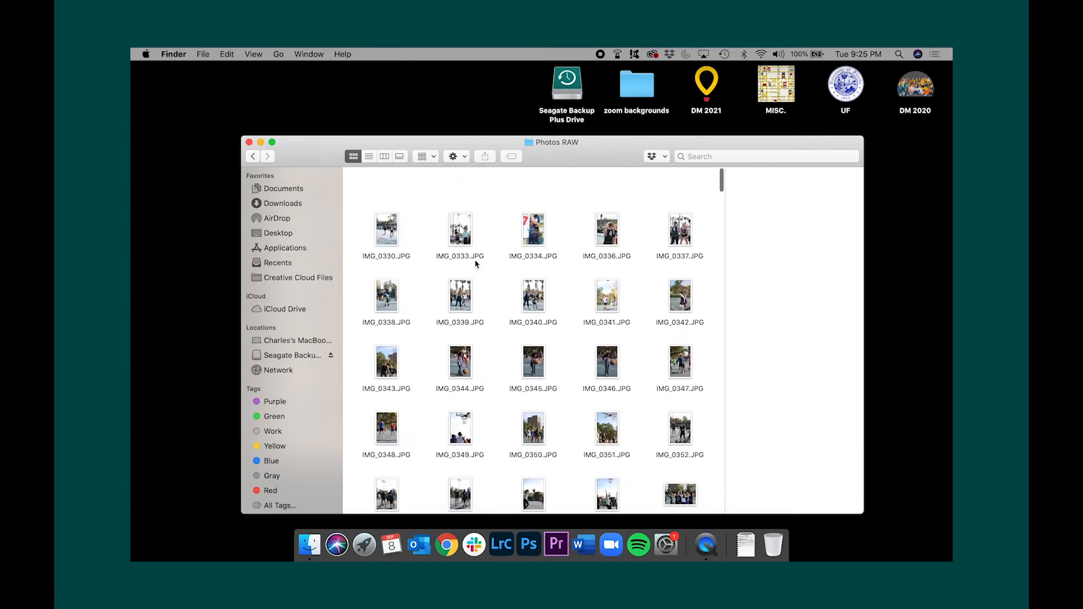
pyautogui.click(253, 158)
# Browse the images in the Photos Edited Preset folder and return to its parent folder
pyautogui.click(381, 224)
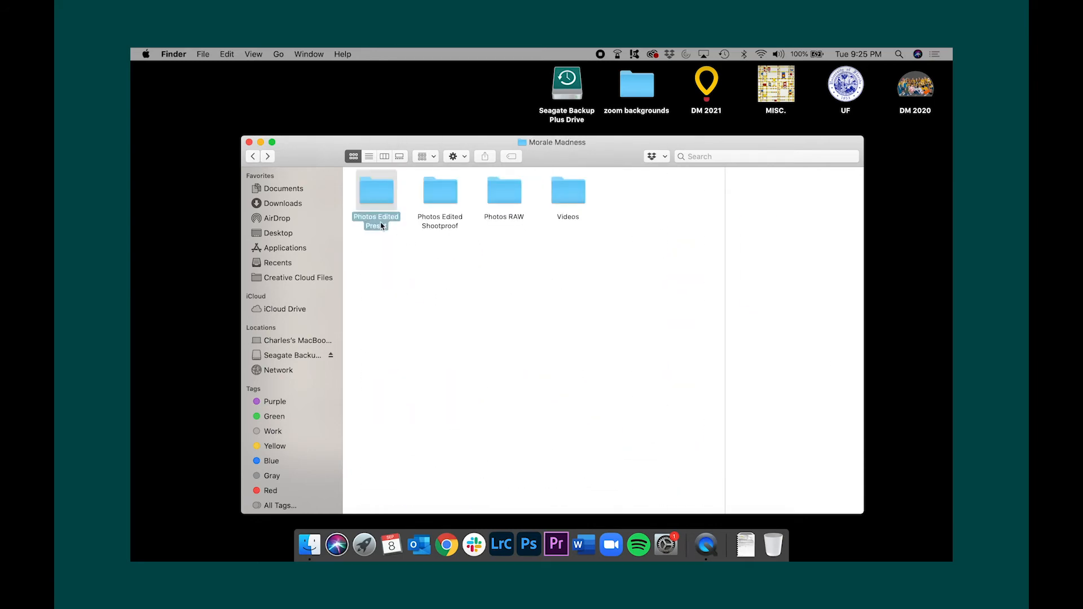
pyautogui.doubleClick(378, 222)
pyautogui.scroll(-8, 402, 282)
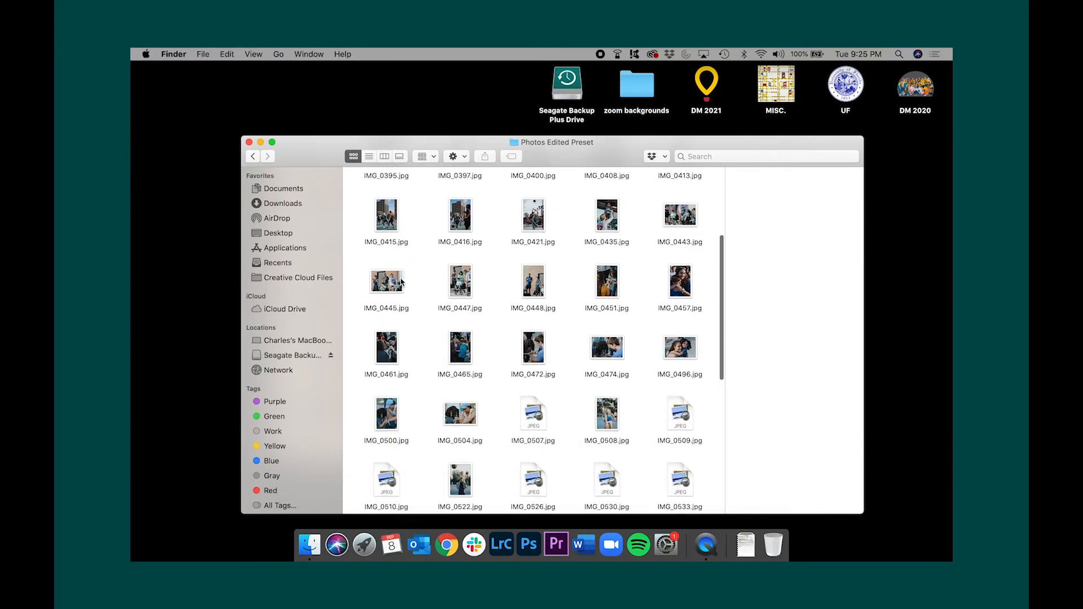
pyautogui.scroll(15, 401, 283)
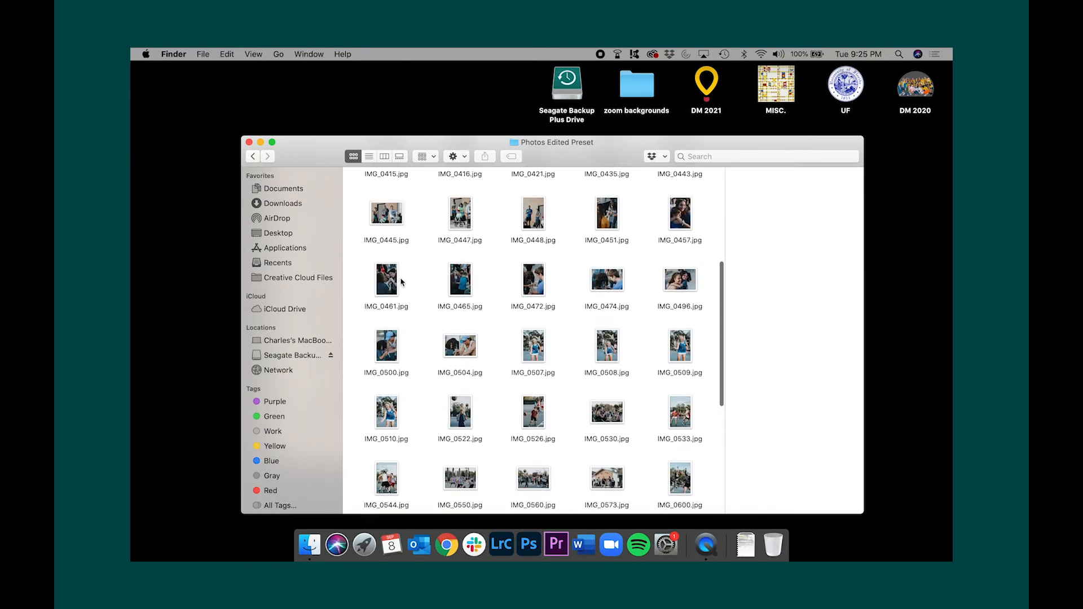
pyautogui.click(253, 156)
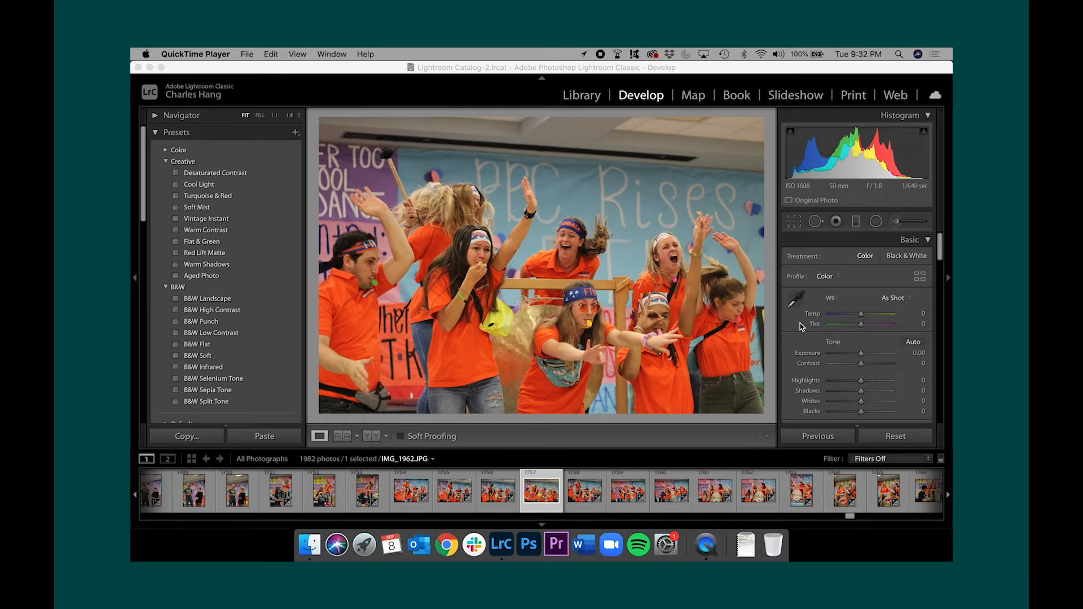
# Apply the "multimedia magic" user preset to IMG_1962 in Lightroom Classic
pyautogui.scroll(-3, 800, 323)
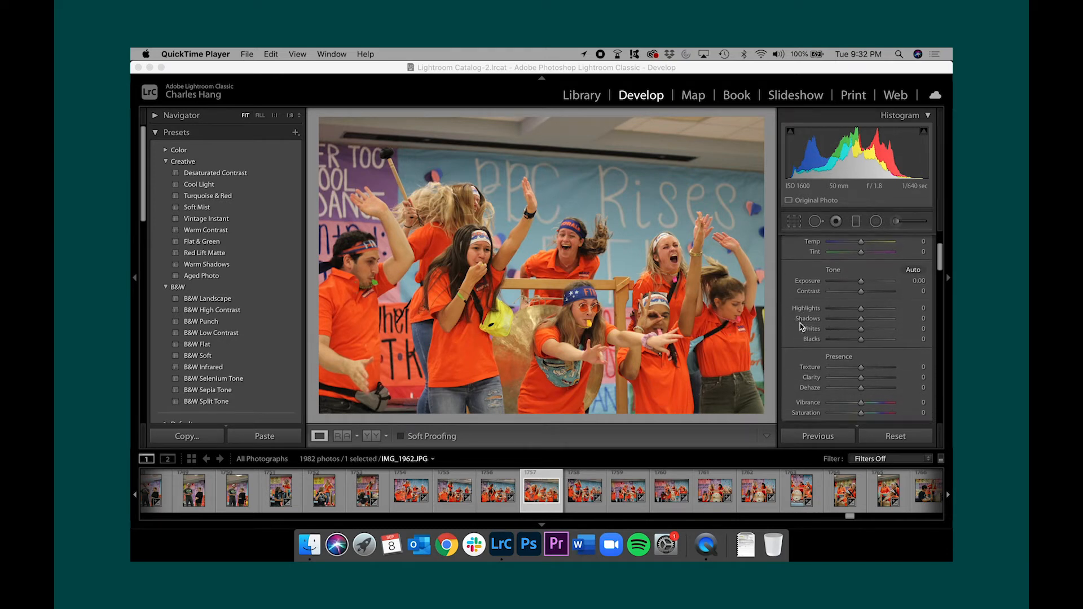
pyautogui.scroll(3, 800, 324)
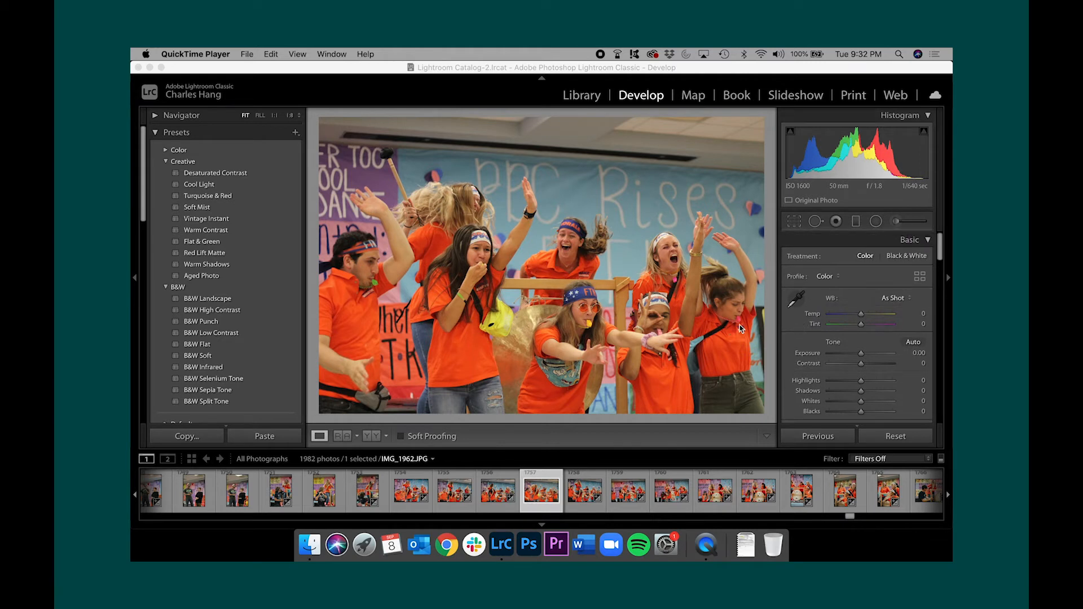
pyautogui.scroll(-4, 222, 340)
pyautogui.scroll(-4, 222, 340)
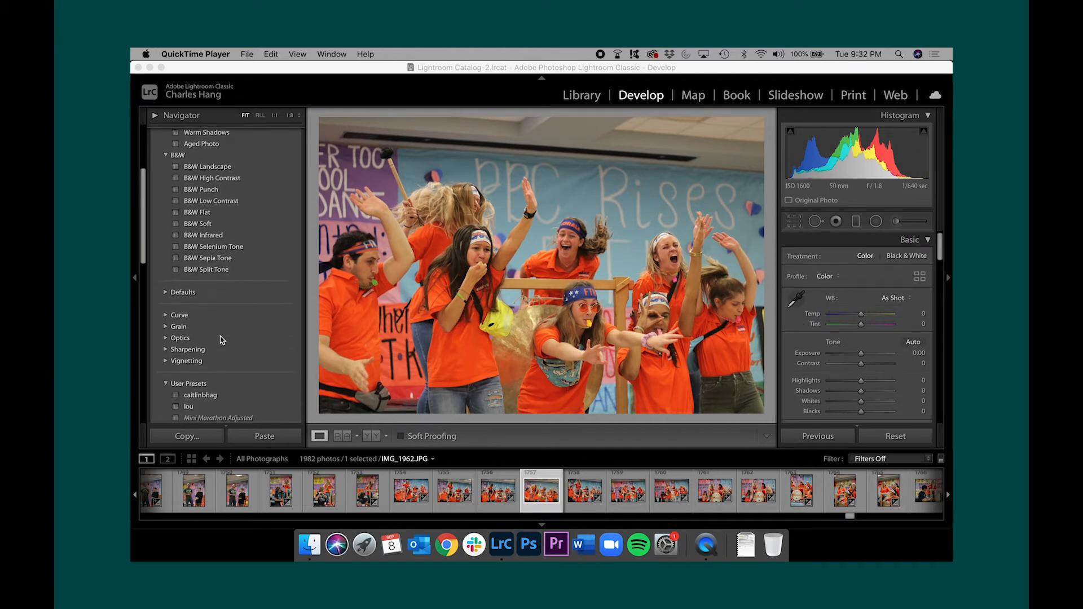
pyautogui.click(226, 368)
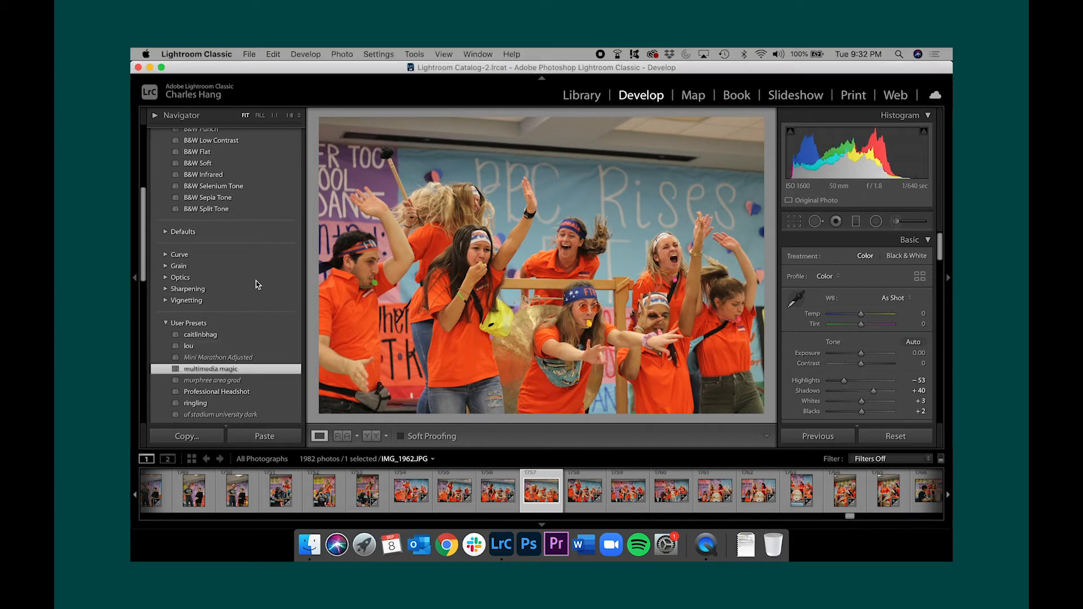
pyautogui.scroll(3, 261, 278)
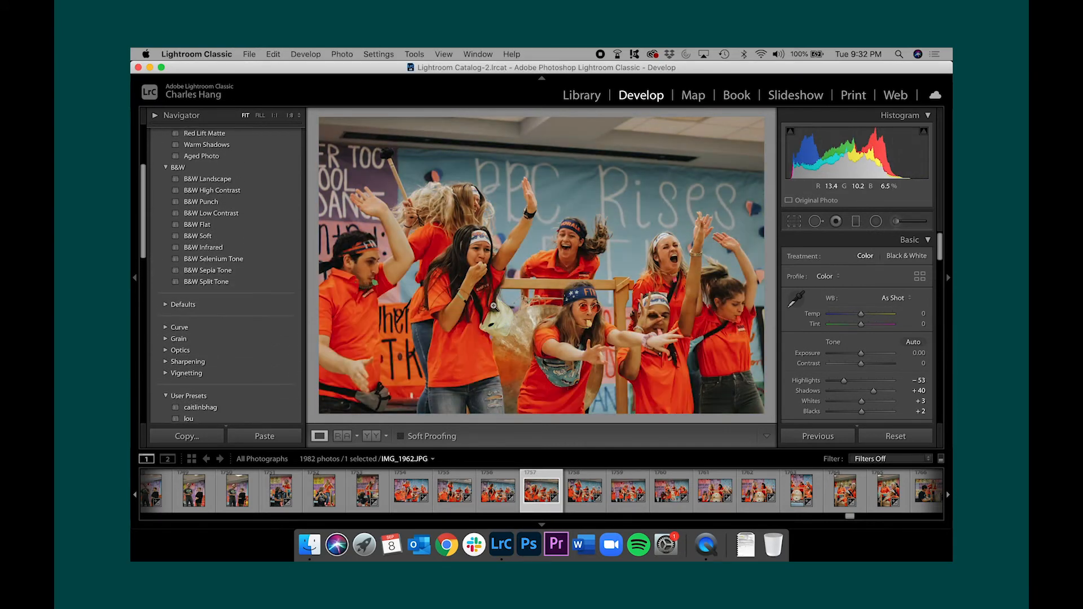
pyautogui.scroll(5, 269, 291)
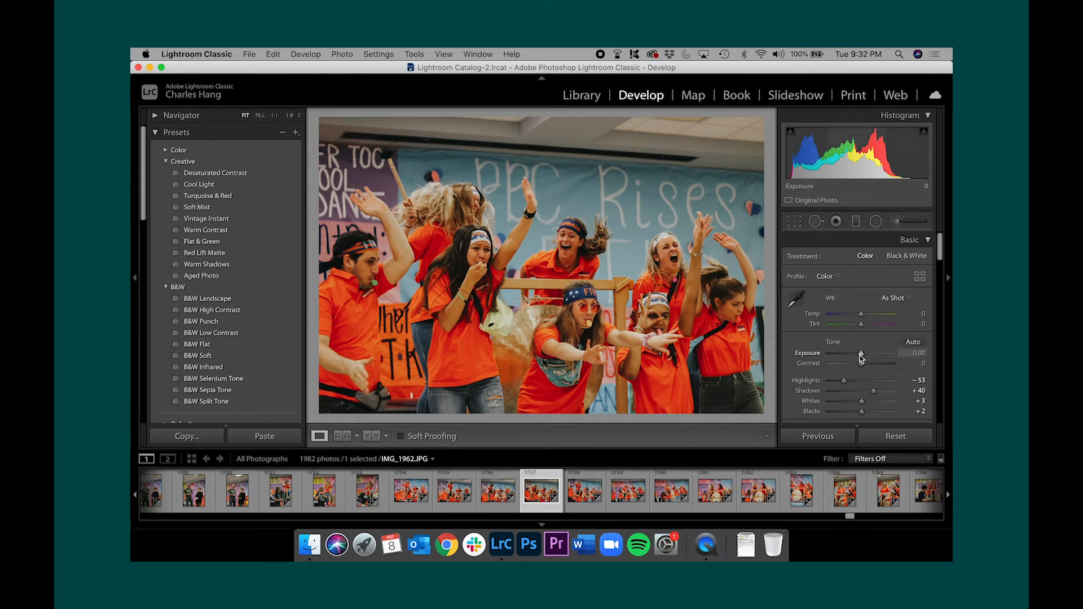
# Set the photo's Exposure to +0.25 and its white balance Temp to −12
pyautogui.moveTo(861, 354); pyautogui.dragTo(863, 358)
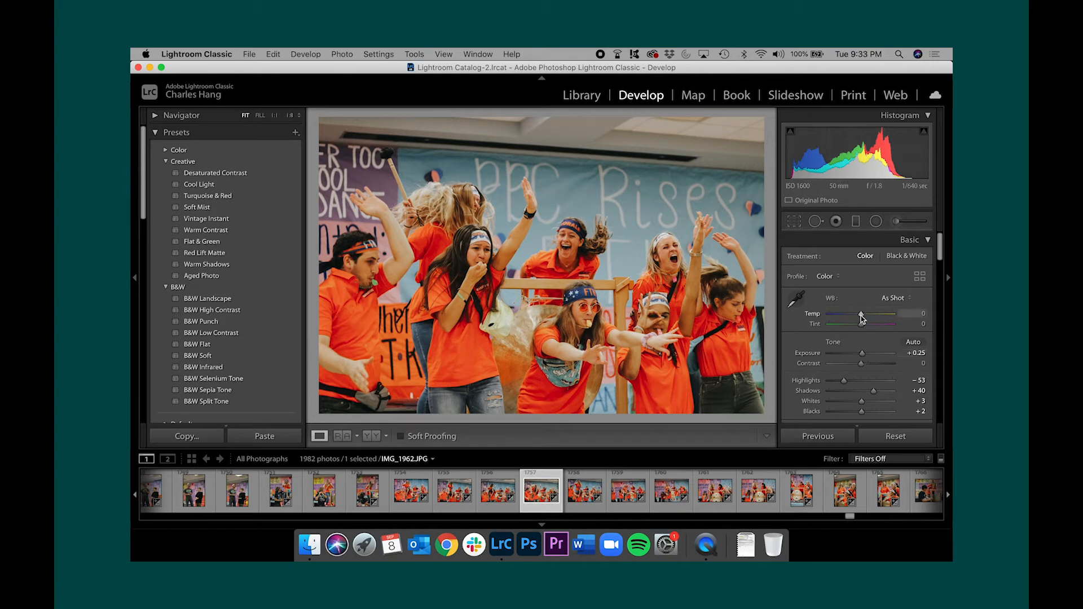
pyautogui.moveTo(862, 319); pyautogui.dragTo(858, 320)
pyautogui.moveTo(858, 319)
pyautogui.mouseDown()
pyautogui.moveTo(868, 319)
pyautogui.moveTo(857, 319)
pyautogui.mouseUp()
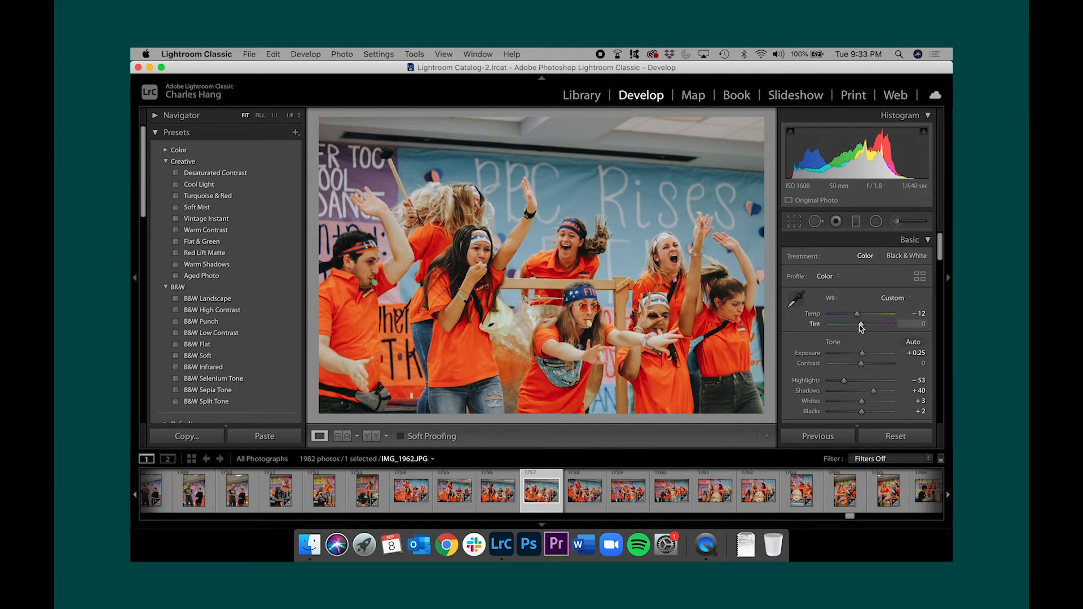
# Set the white balance Tint of IMG_1962 to −2
pyautogui.click(592, 282)
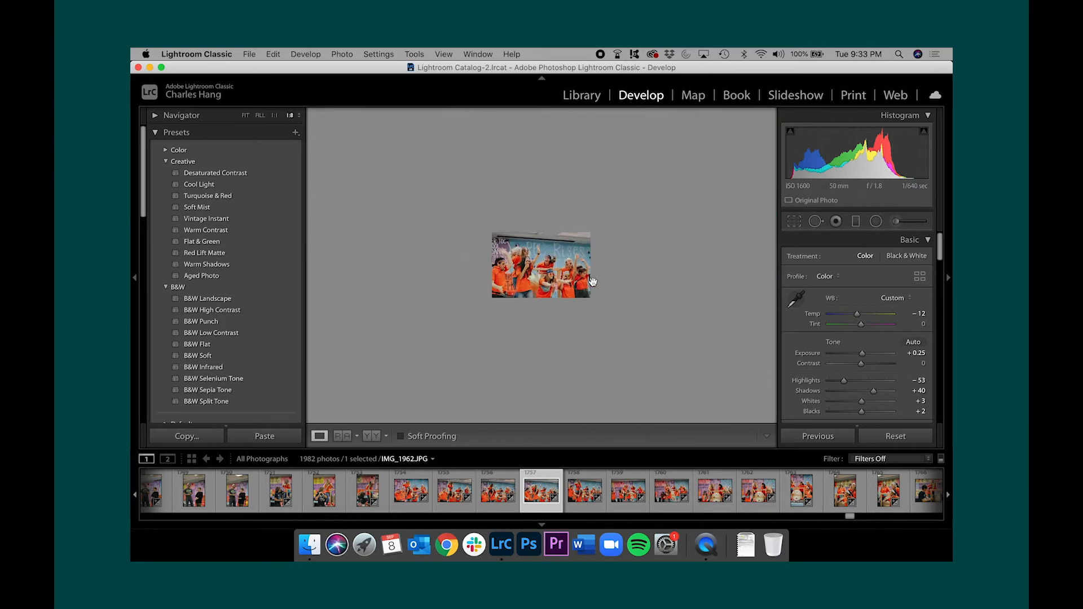
pyautogui.click(592, 282)
pyautogui.moveTo(649, 244); pyautogui.dragTo(480, 160)
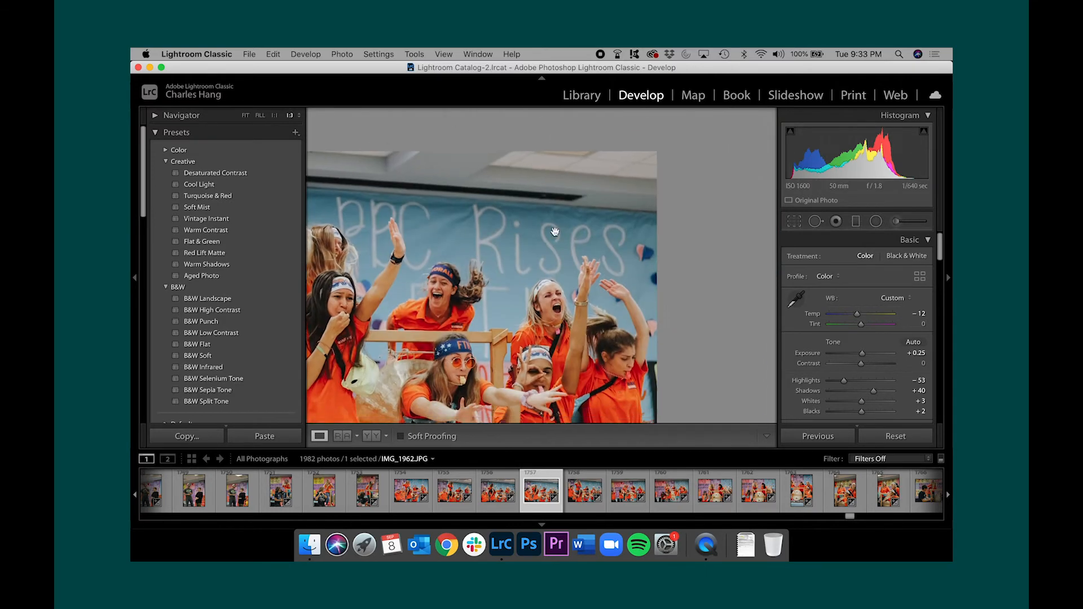
pyautogui.click(548, 288)
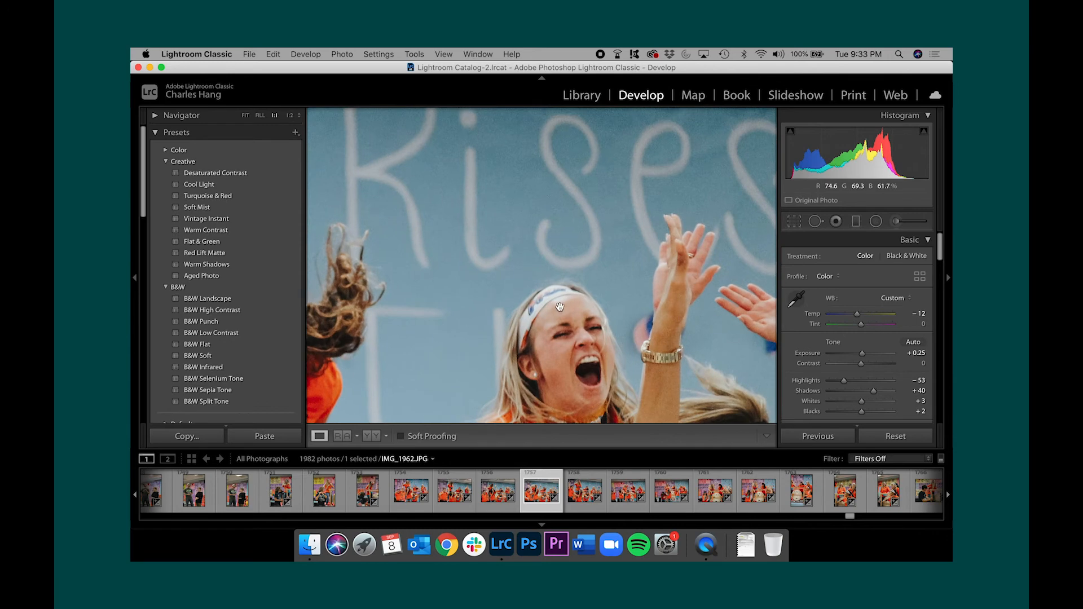
pyautogui.click(563, 307)
pyautogui.moveTo(563, 307); pyautogui.dragTo(625, 234)
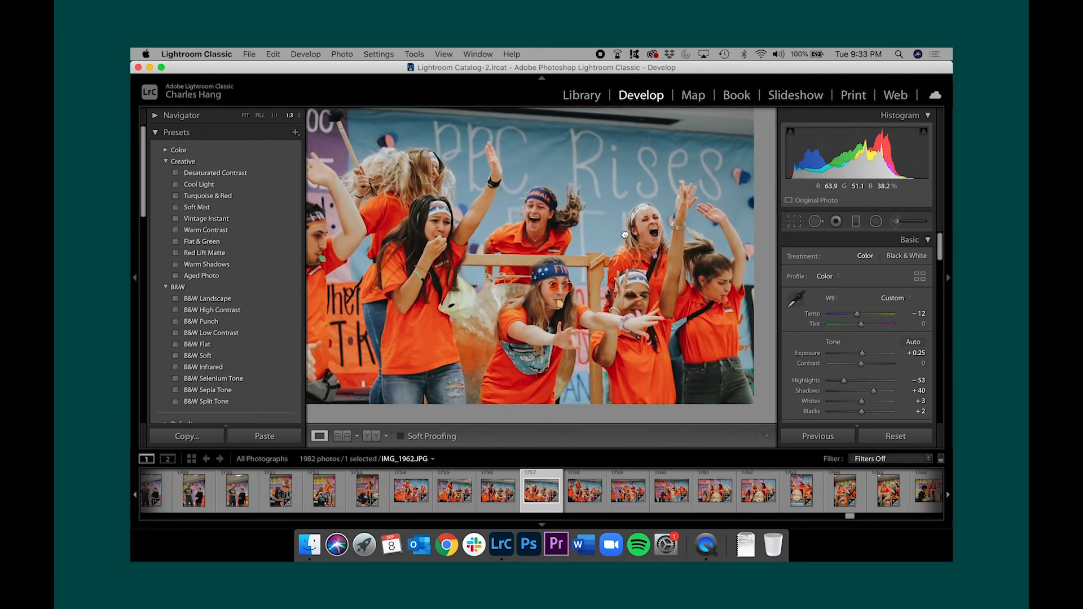
pyautogui.moveTo(859, 324); pyautogui.dragTo(858, 325)
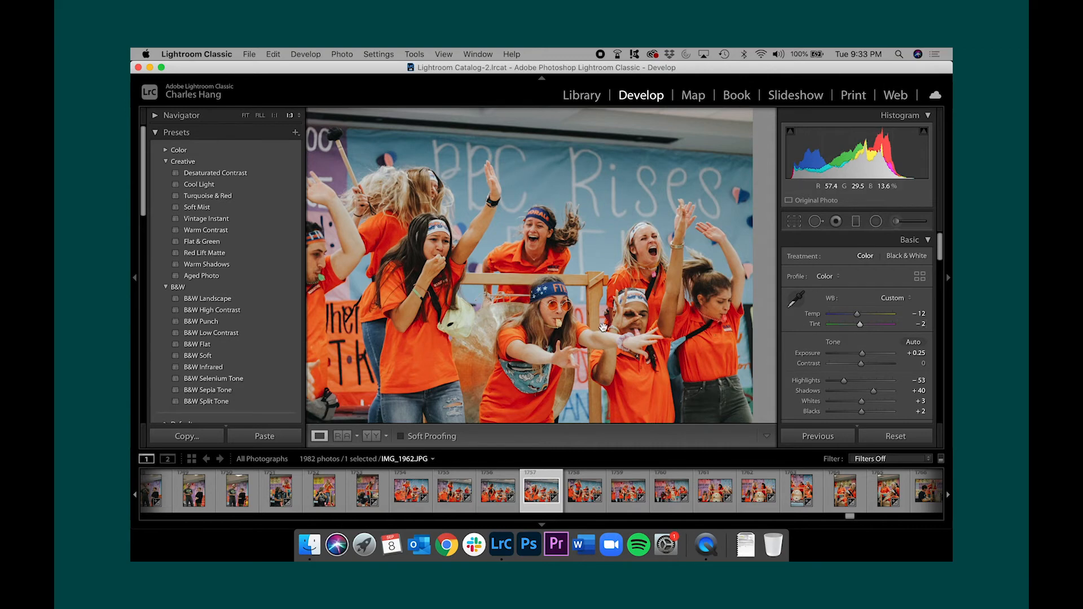
# Adjust the tone of IMG_1962: Highlights −57, Shadows +42, Whites −2 and Blacks −10
pyautogui.press('super+minus')
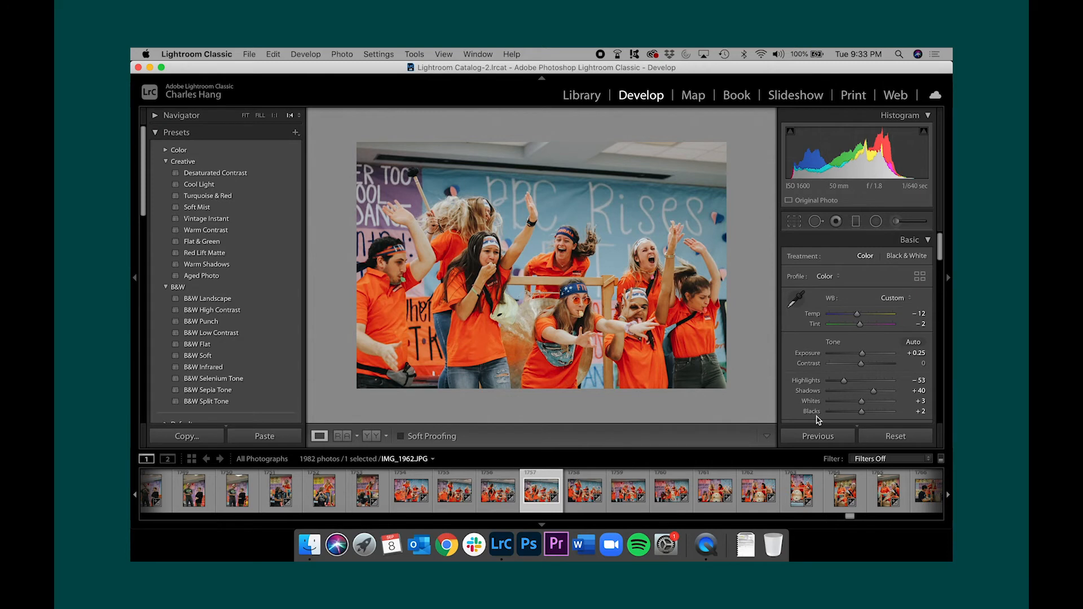
pyautogui.moveTo(845, 384); pyautogui.dragTo(858, 414)
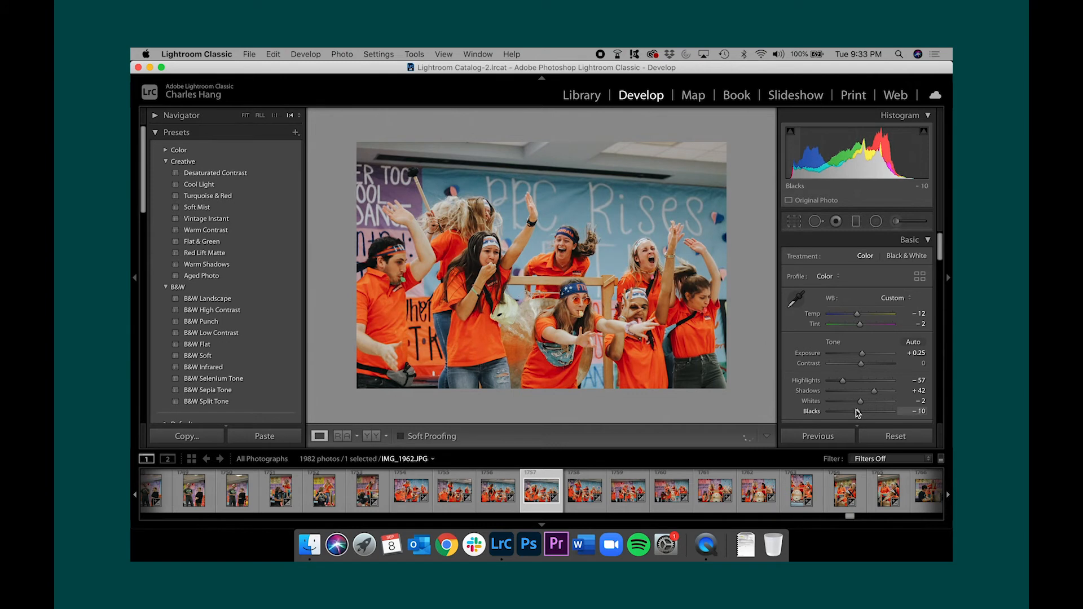
# Set the HSL Saturation of Orange to +2 to tone down the orange shirts and skin
pyautogui.scroll(-3, 849, 399)
pyautogui.scroll(-2, 850, 400)
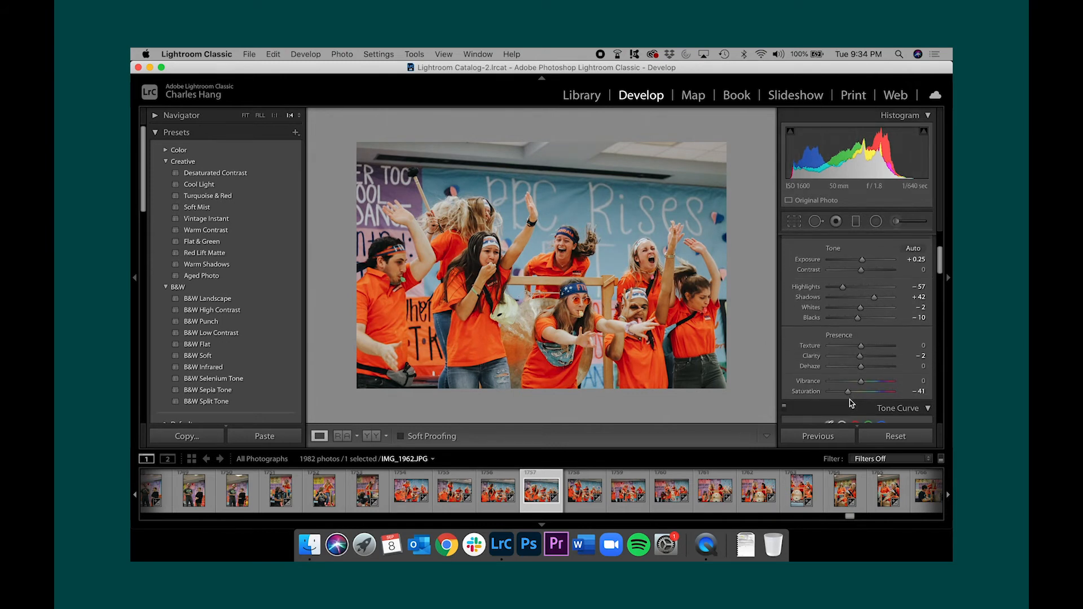
pyautogui.scroll(-2, 850, 399)
pyautogui.scroll(-10, 850, 400)
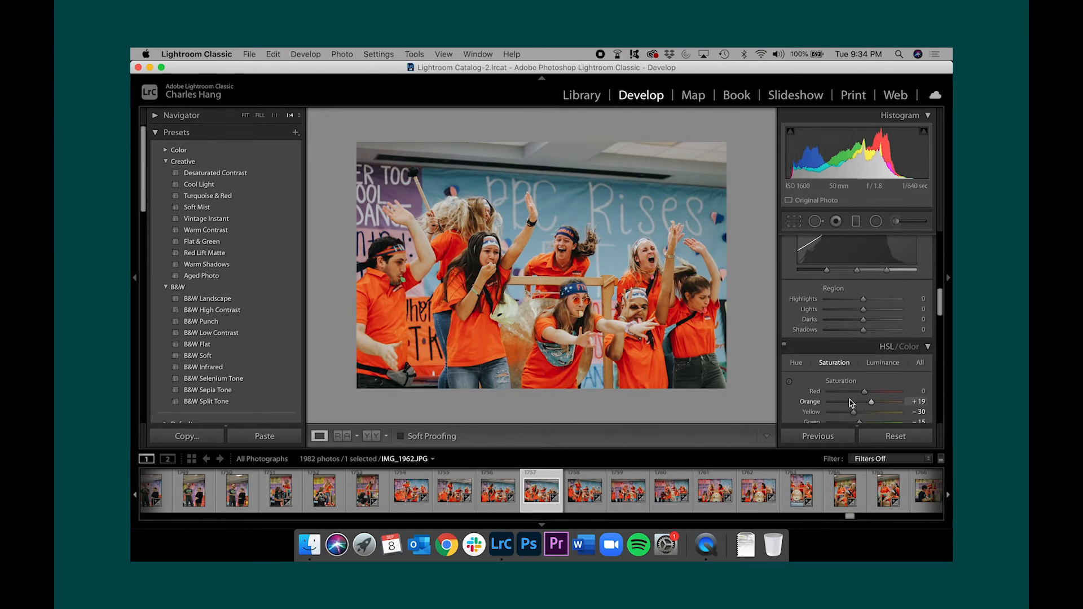
pyautogui.scroll(1, 850, 400)
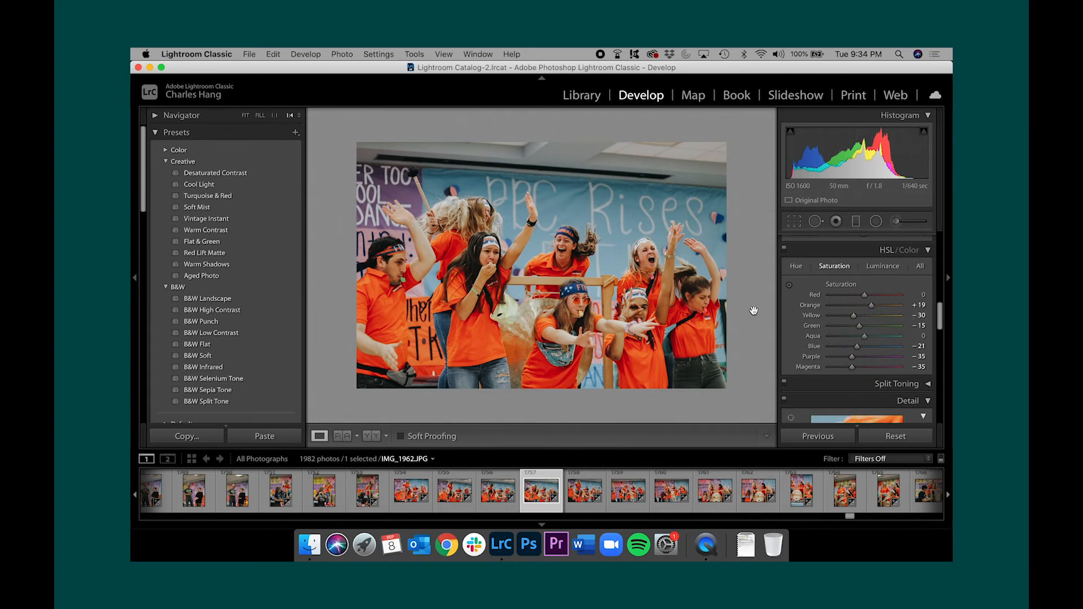
pyautogui.click(642, 286)
pyautogui.moveTo(582, 304); pyautogui.dragTo(616, 303)
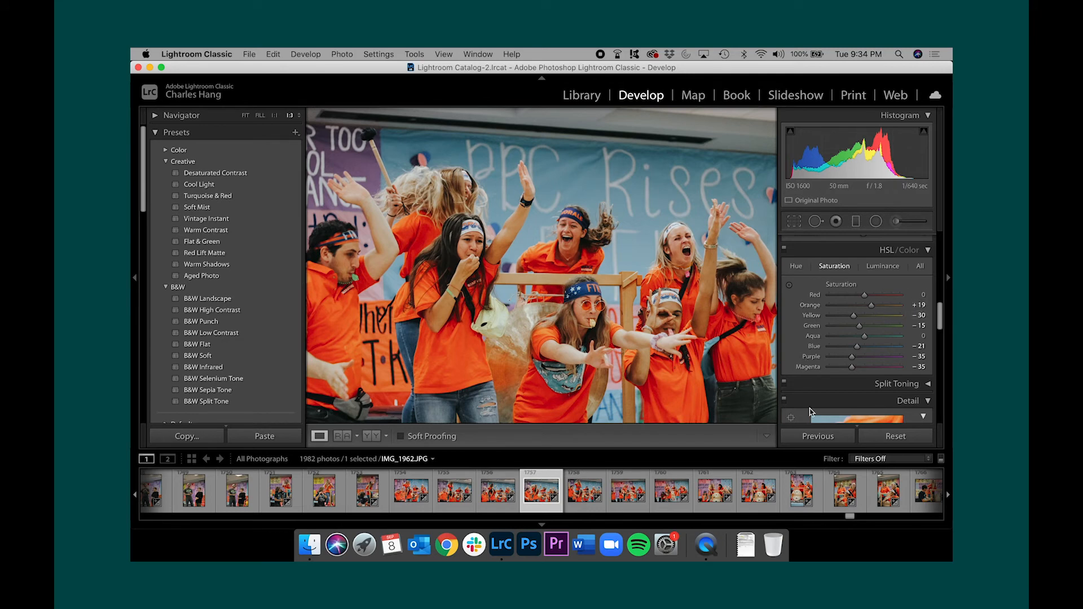
pyautogui.moveTo(864, 307)
pyautogui.mouseDown()
pyautogui.moveTo(902, 313)
pyautogui.moveTo(869, 312)
pyautogui.mouseUp()
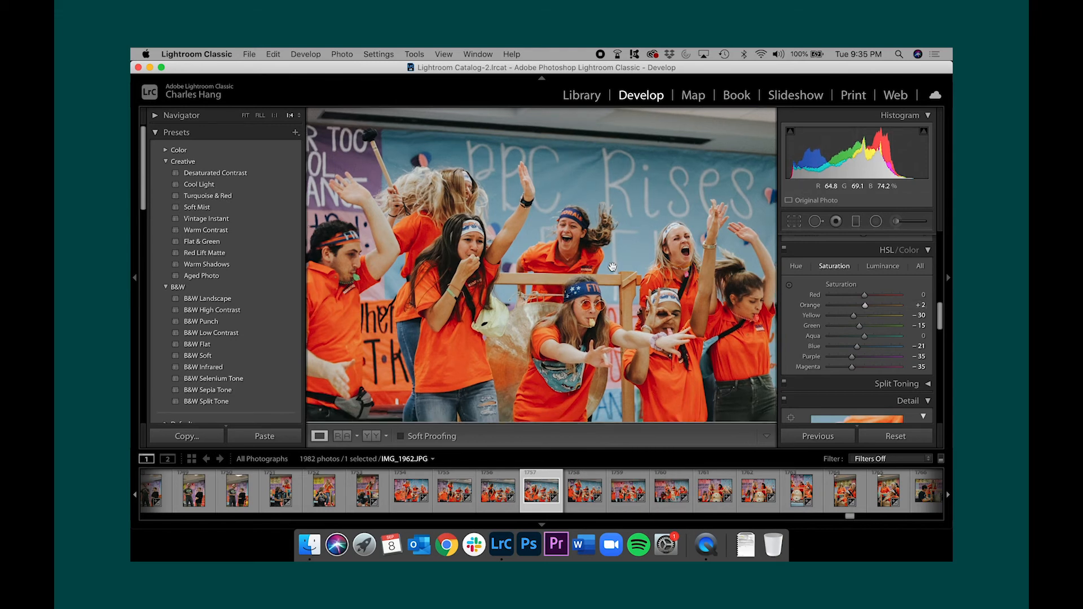
# Compare the whole edited IMG_1962 with its Before version and return to the edited view
pyautogui.press('super+minus')
pyautogui.scroll(5, 894, 360)
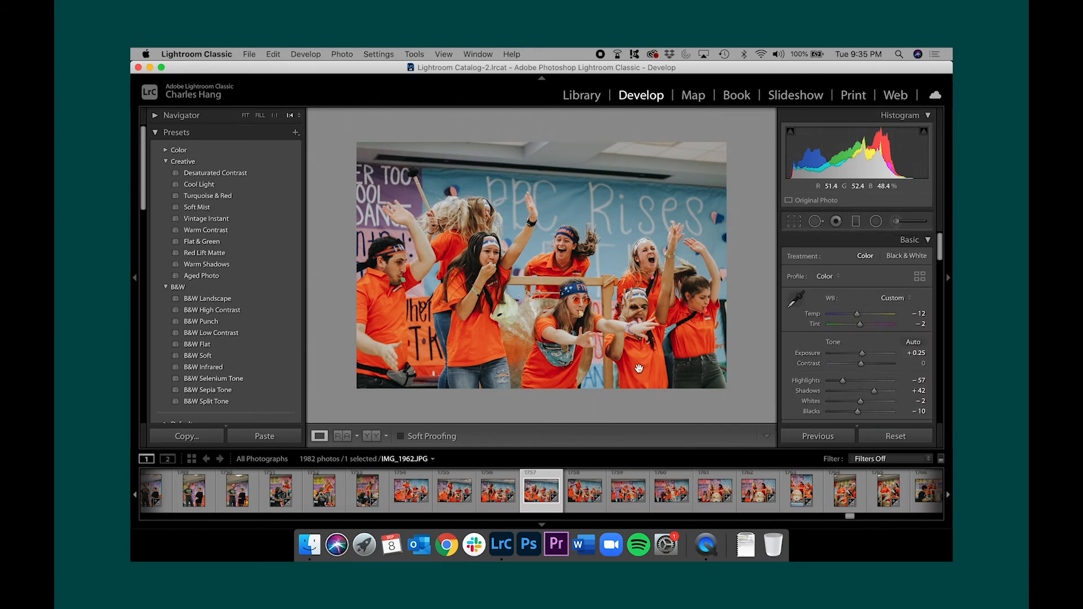
pyautogui.press('\\')
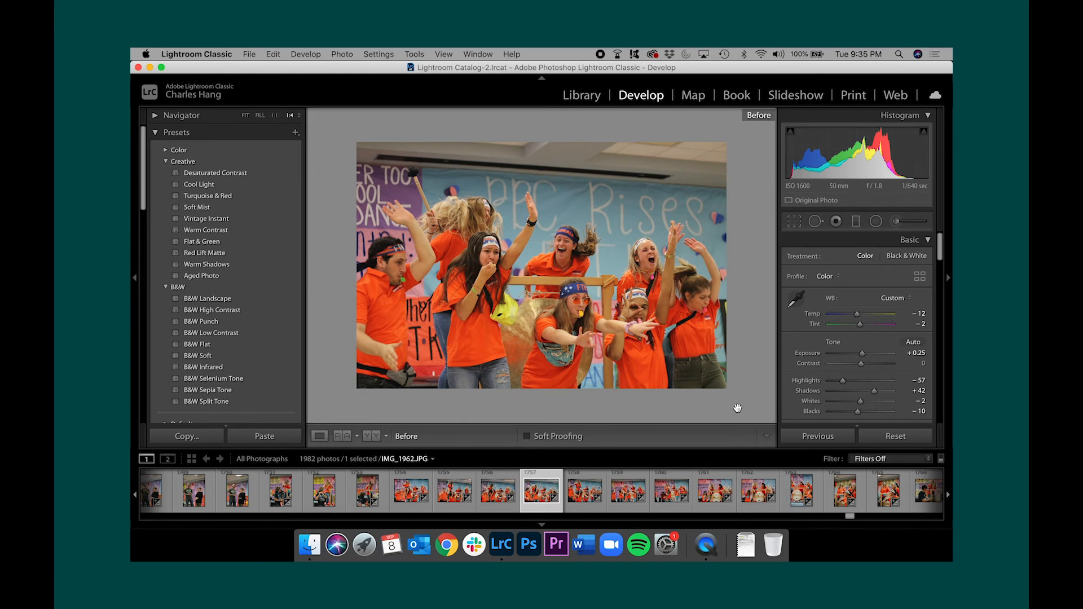
pyautogui.press('\\')
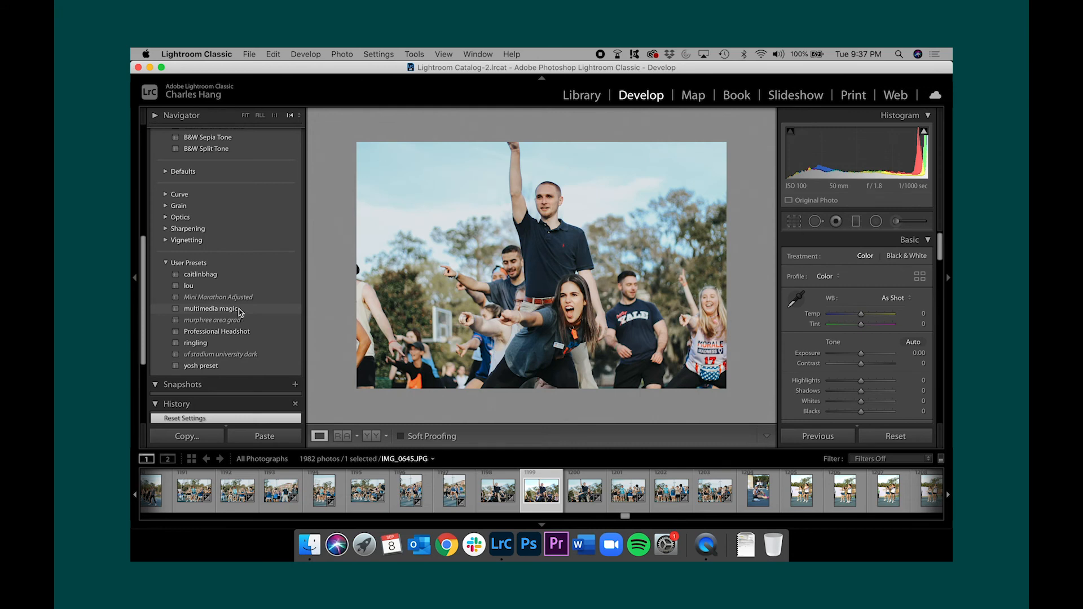
# Apply the "multimedia magic" user preset to IMG_0645
pyautogui.click(237, 309)
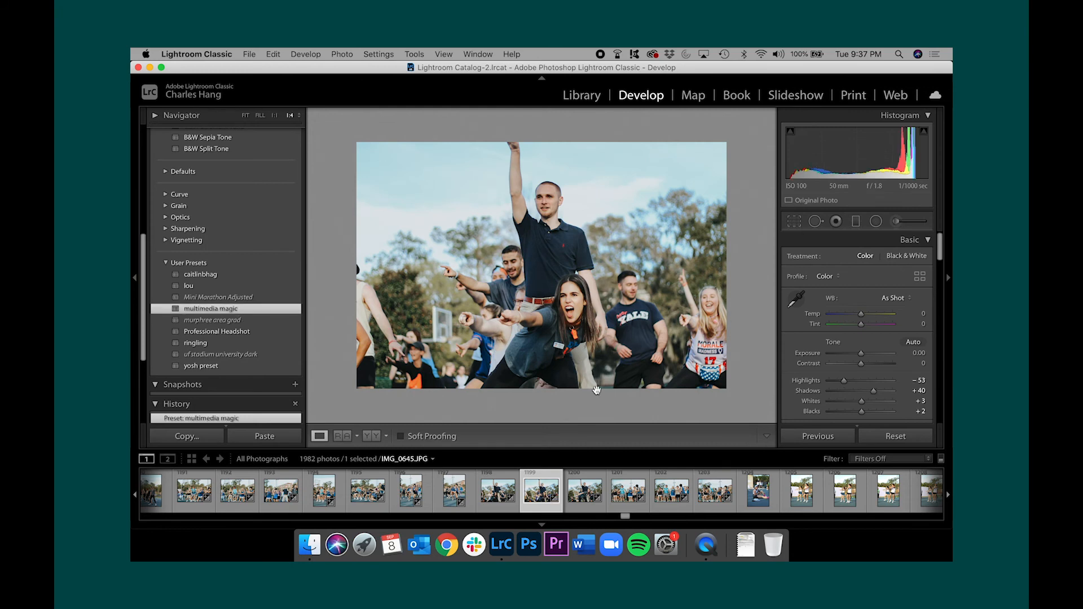
pyautogui.scroll(5, 206, 347)
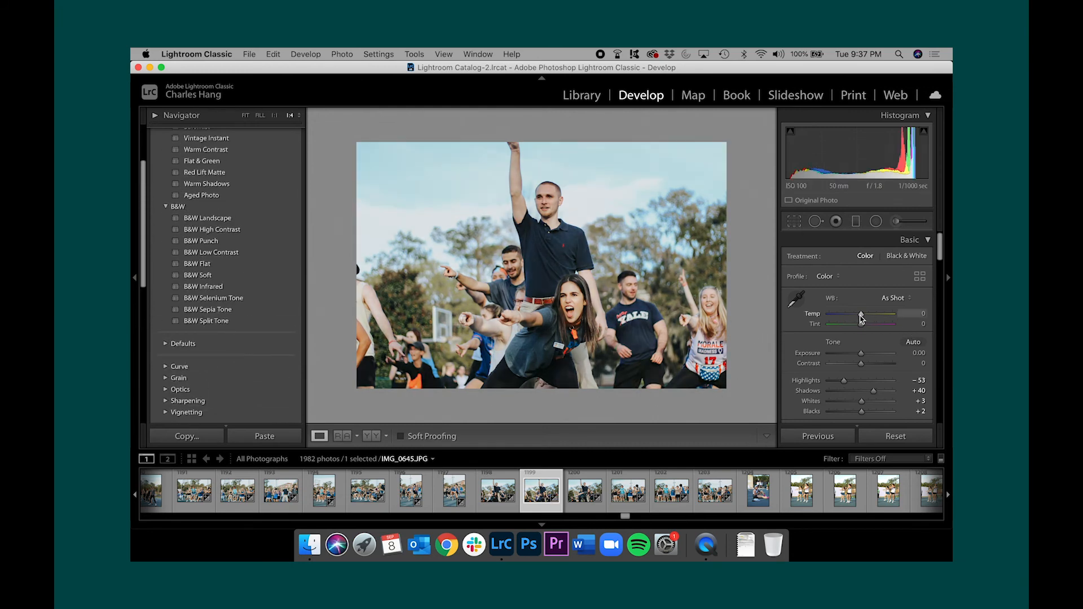
# Set the white balance Temp of IMG_0645 to +6 and its Exposure to −0.15
pyautogui.moveTo(861, 316); pyautogui.dragTo(862, 317)
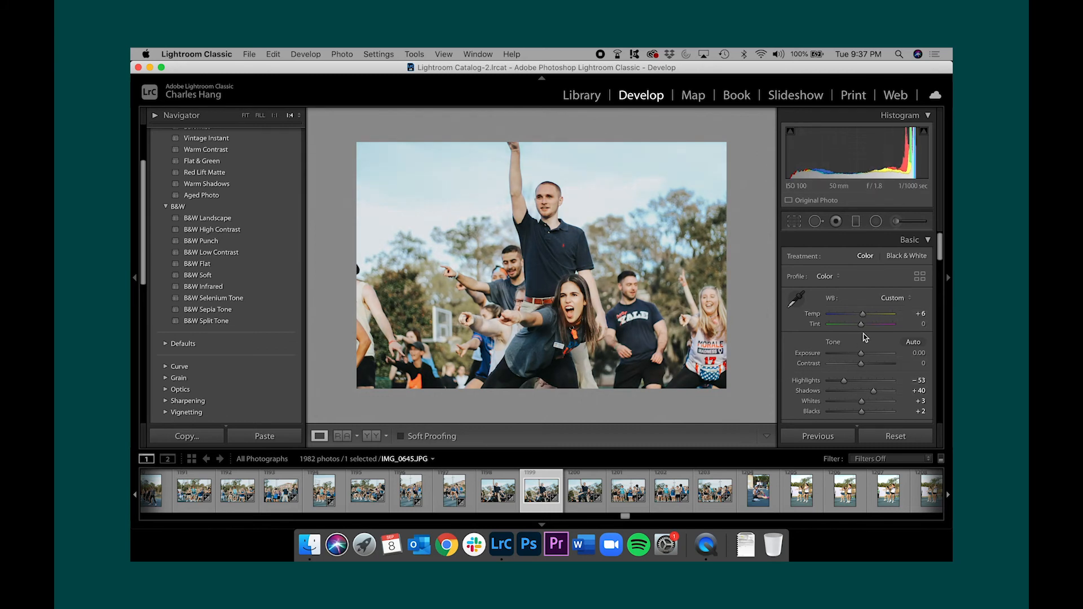
pyautogui.moveTo(862, 356); pyautogui.dragTo(861, 356)
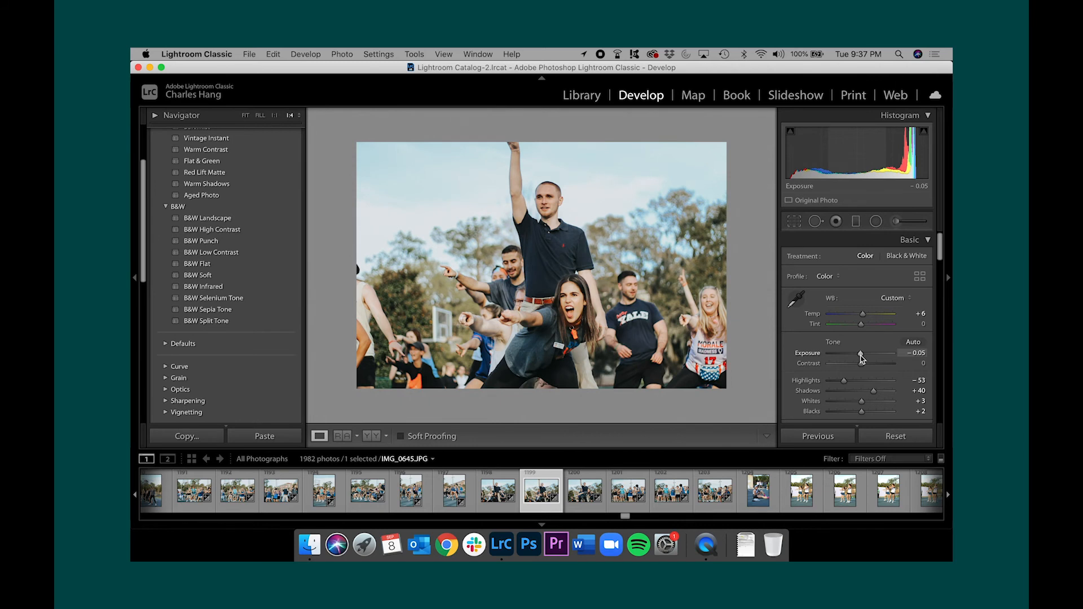
pyautogui.moveTo(861, 358); pyautogui.dragTo(861, 359)
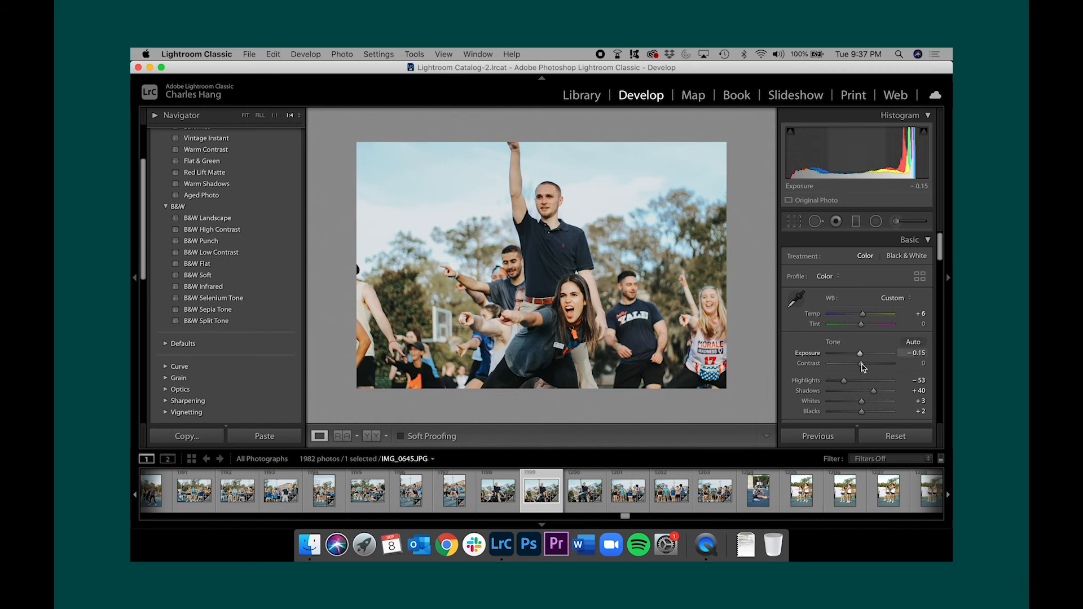
# Adjust the tone of IMG_0645: Highlights −77, Shadows +18, Whites +8 and Blacks +5
pyautogui.click(587, 289)
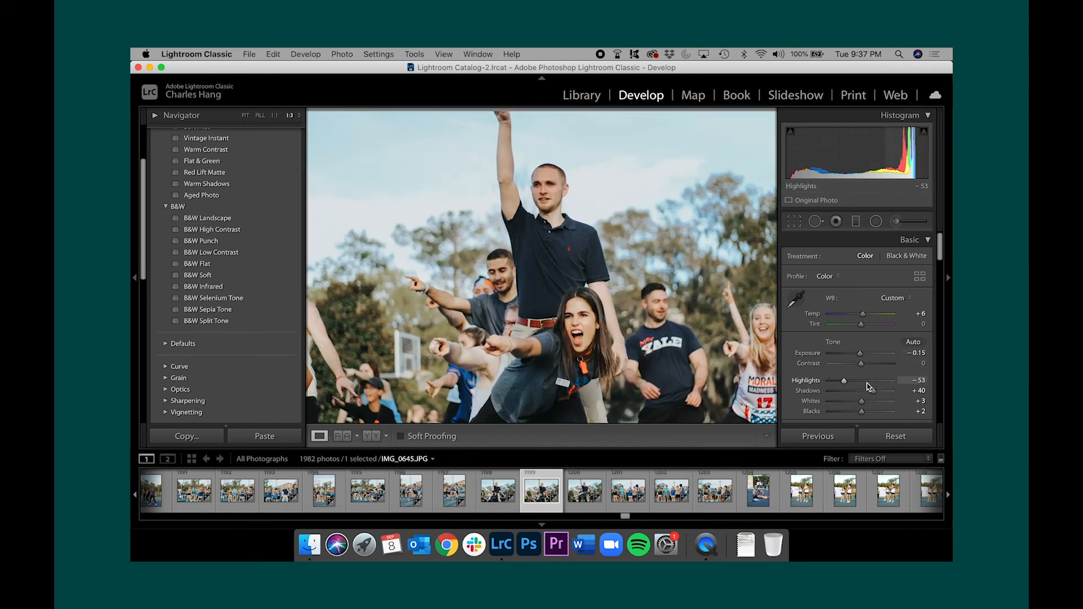
pyautogui.moveTo(844, 381)
pyautogui.mouseDown()
pyautogui.moveTo(853, 384)
pyautogui.moveTo(836, 382)
pyautogui.mouseUp()
pyautogui.moveTo(865, 395); pyautogui.dragTo(859, 412)
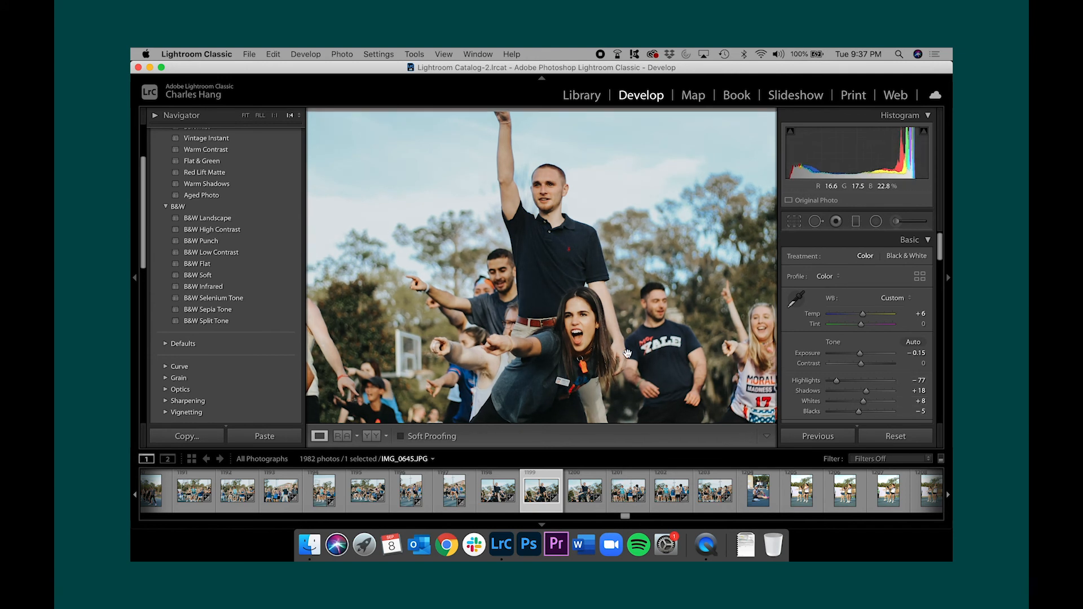
pyautogui.click(627, 354)
pyautogui.scroll(-2, 857, 406)
pyautogui.moveTo(858, 398); pyautogui.dragTo(863, 401)
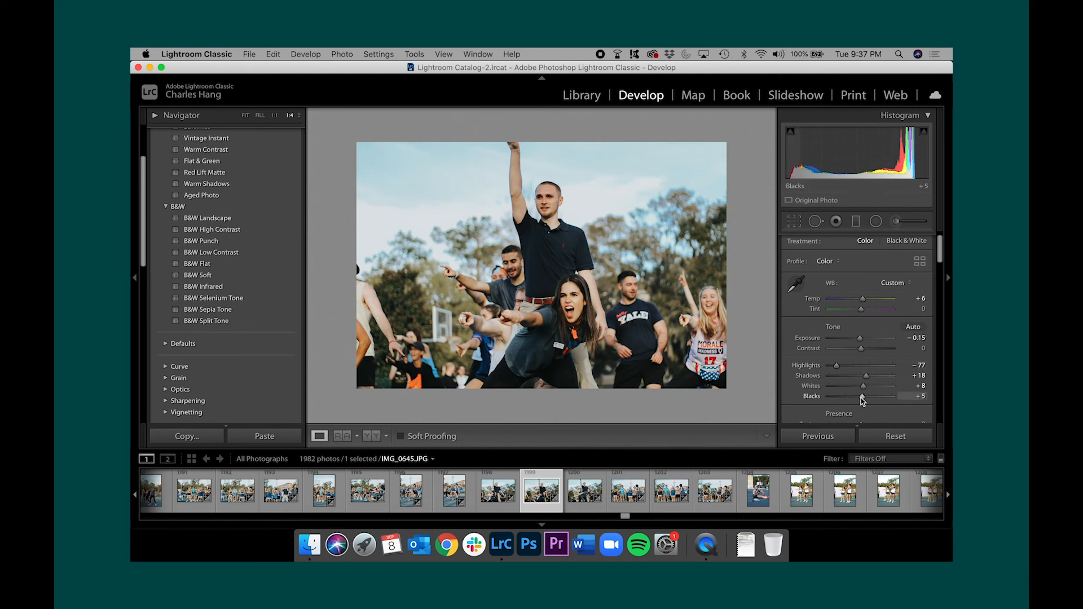
# Preview IMG_0645 with the surrounding interface dimmed and blacked out using Lights Out, and restore the normal view
pyautogui.press('l')
pyautogui.press('l')
pyautogui.press('l')
pyautogui.press('l')
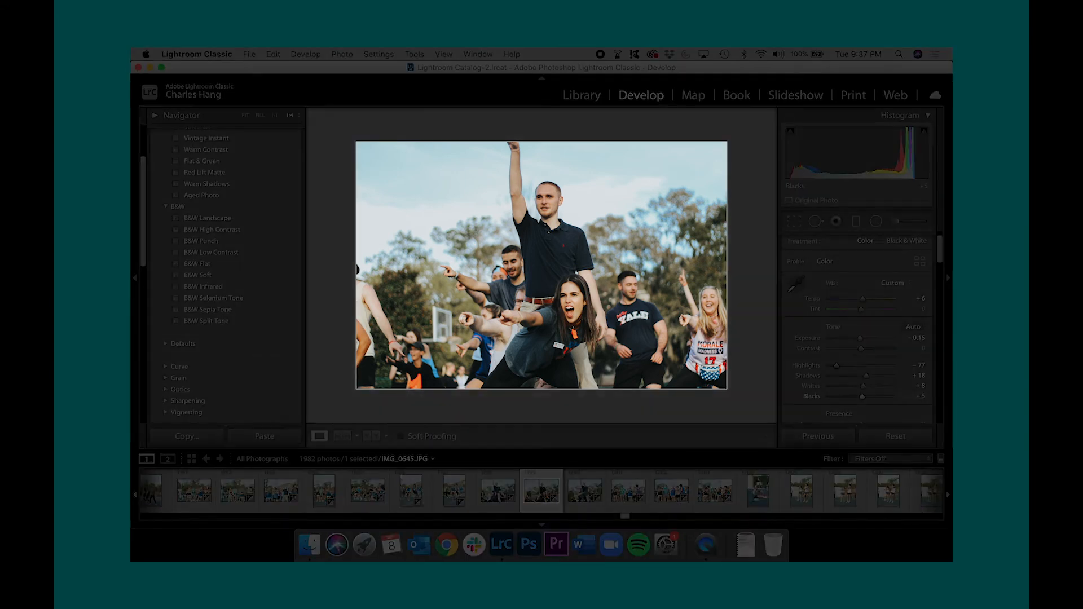
pyautogui.press('l')
pyautogui.press('l')
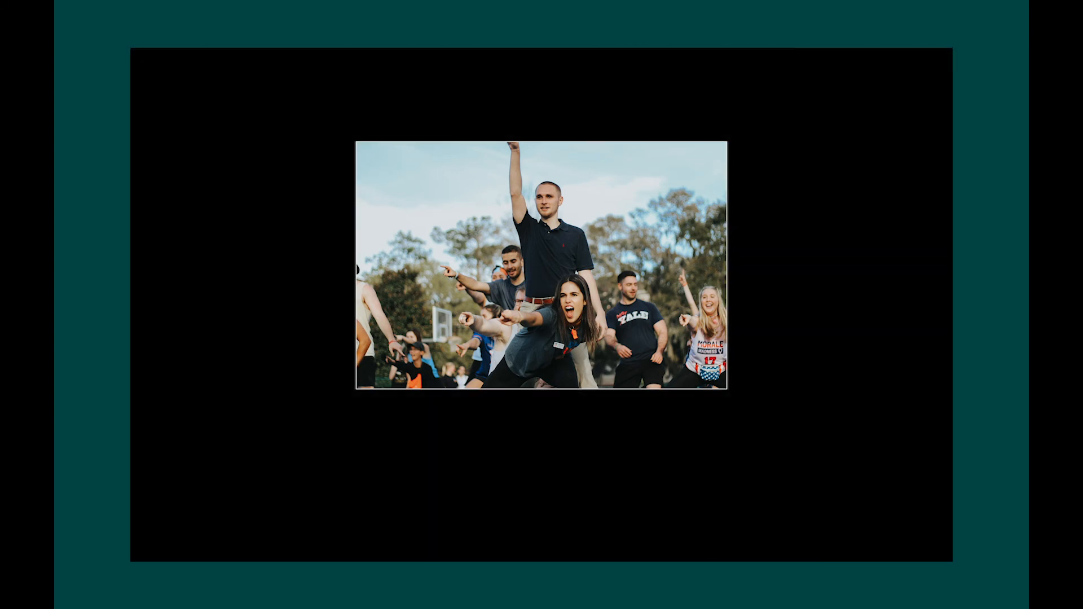
# Set the HSL Saturation of Orange to +8 for IMG_0645
pyautogui.scroll(-10, 875, 395)
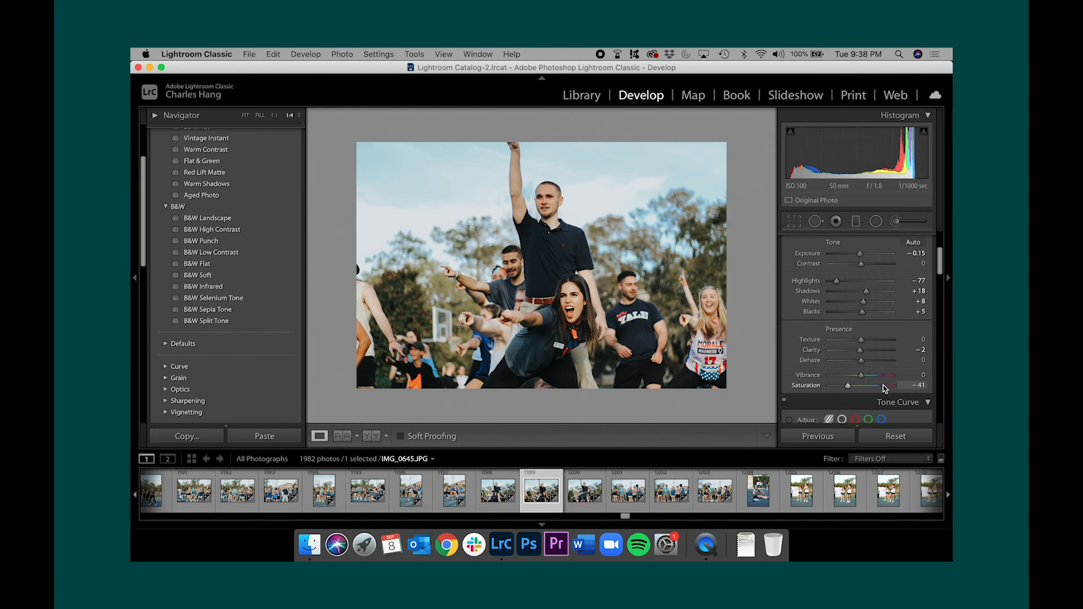
pyautogui.scroll(-5, 885, 389)
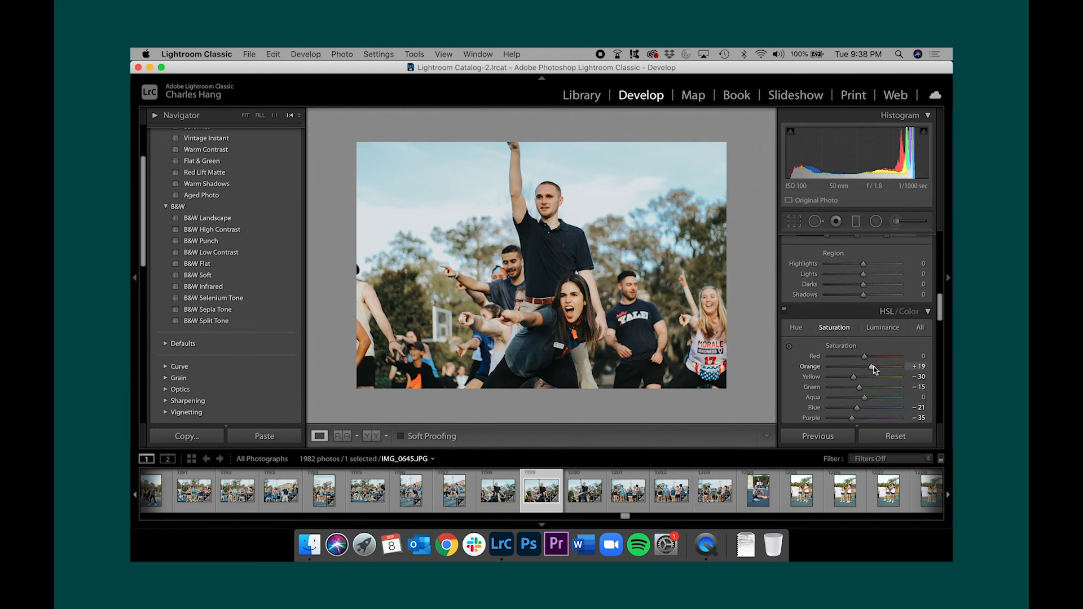
pyautogui.moveTo(871, 368); pyautogui.dragTo(869, 368)
pyautogui.scroll(-1, 858, 391)
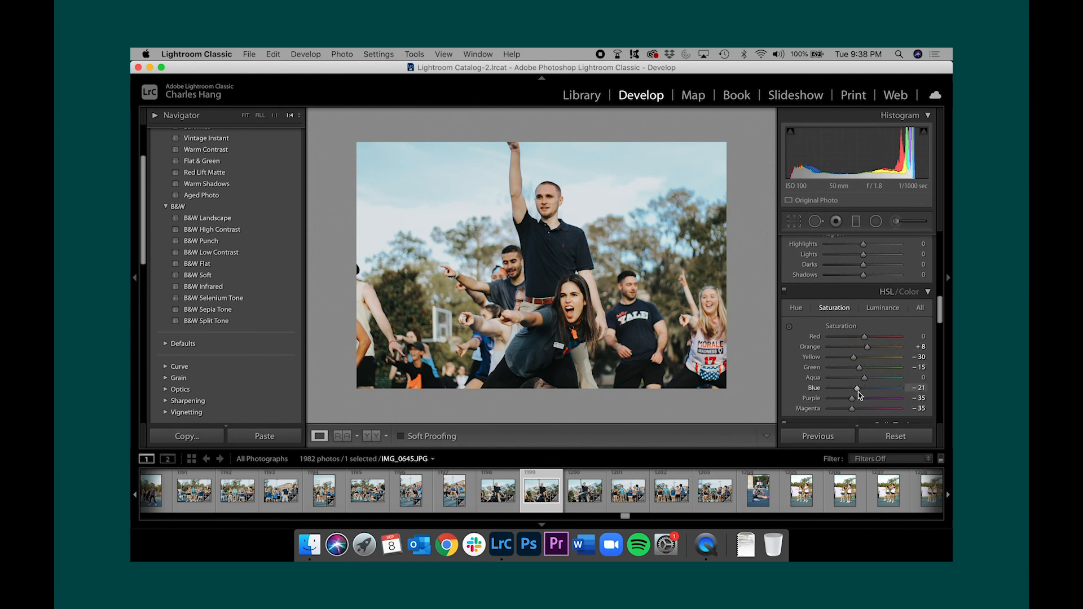
# Slightly lower the HSL Saturation and Luminance of Blue to deepen the sky in IMG_0645
pyautogui.moveTo(858, 390); pyautogui.dragTo(855, 390)
pyautogui.click(890, 310)
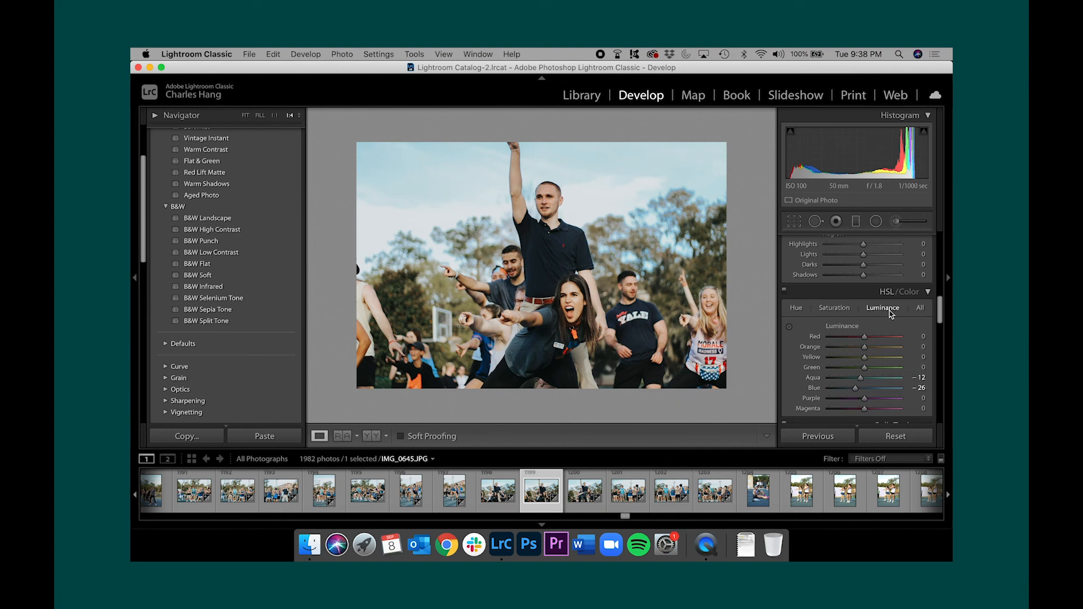
pyautogui.moveTo(856, 388); pyautogui.dragTo(854, 389)
# Compare the edited IMG_0645 with its Before version and return to the edited view
pyautogui.scroll(10, 861, 314)
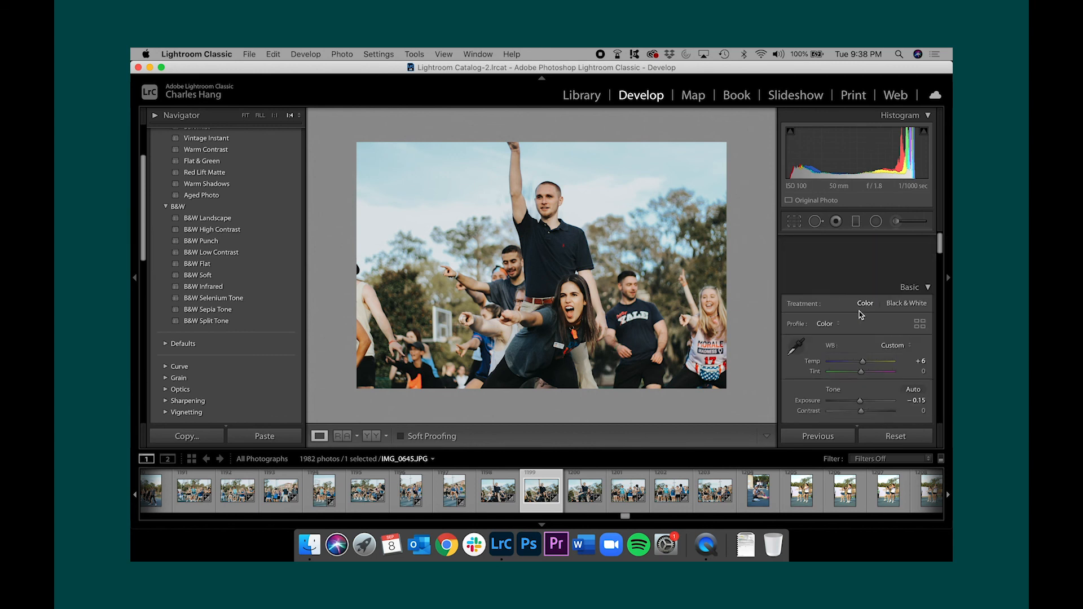
pyautogui.press('\\')
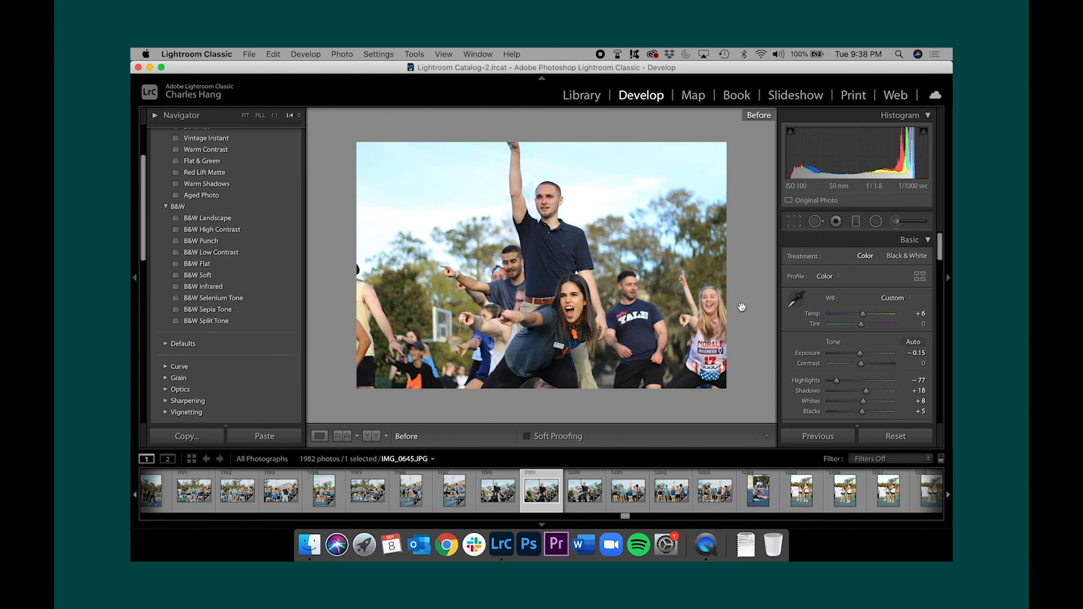
pyautogui.press('\\')
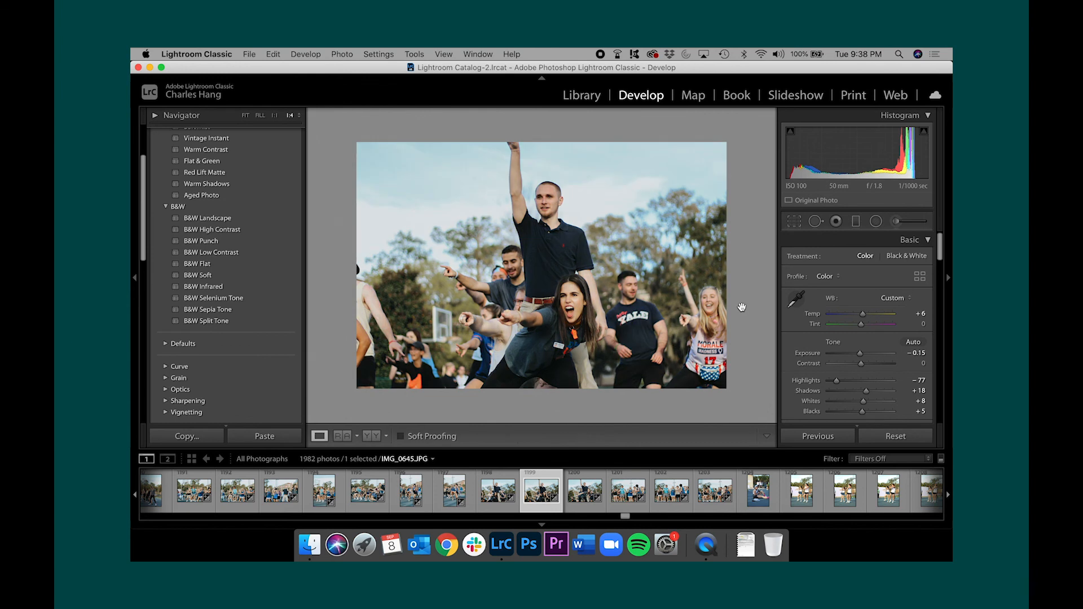